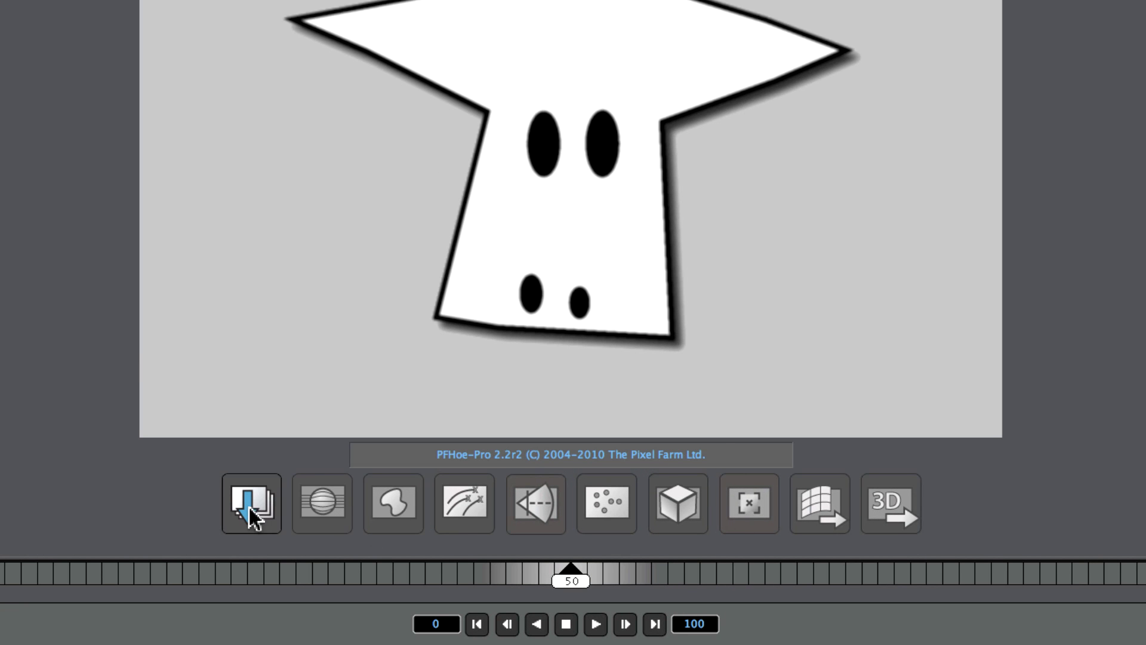
Load the studioSpace_001.mov clip as the footage for tracking.
click(251, 513)
drag(943, 154, 895, 253)
click(483, 182)
click(826, 599)
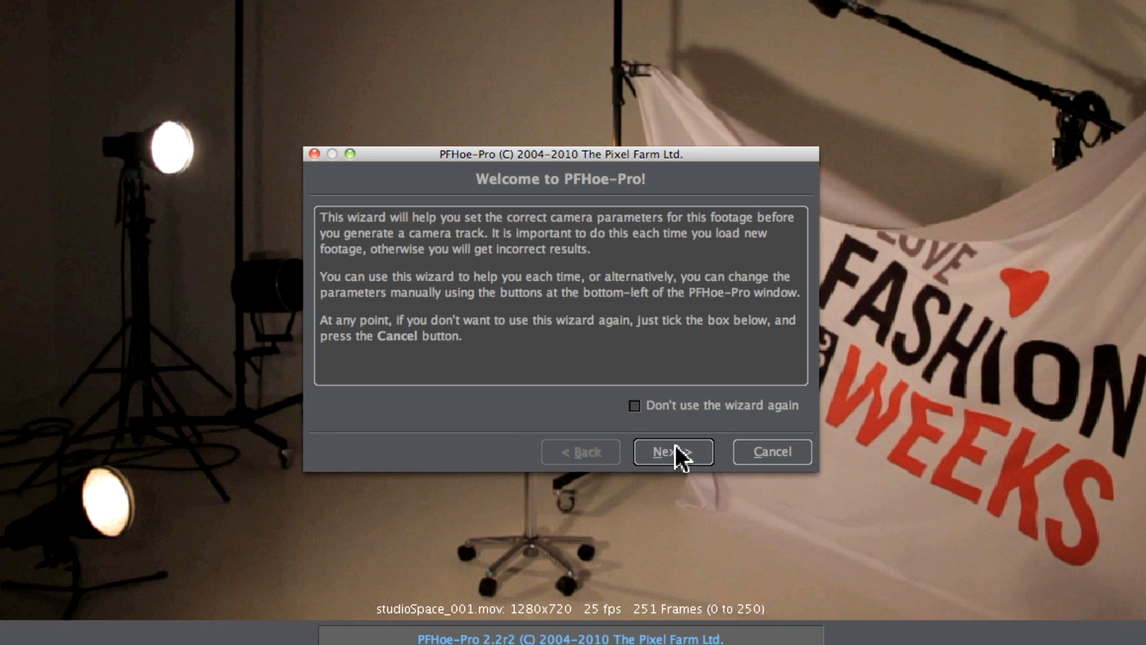
Set the camera's movement to Free Motion in the camera wizard, checking it against the shot, and continue to the focal length question.
click(676, 452)
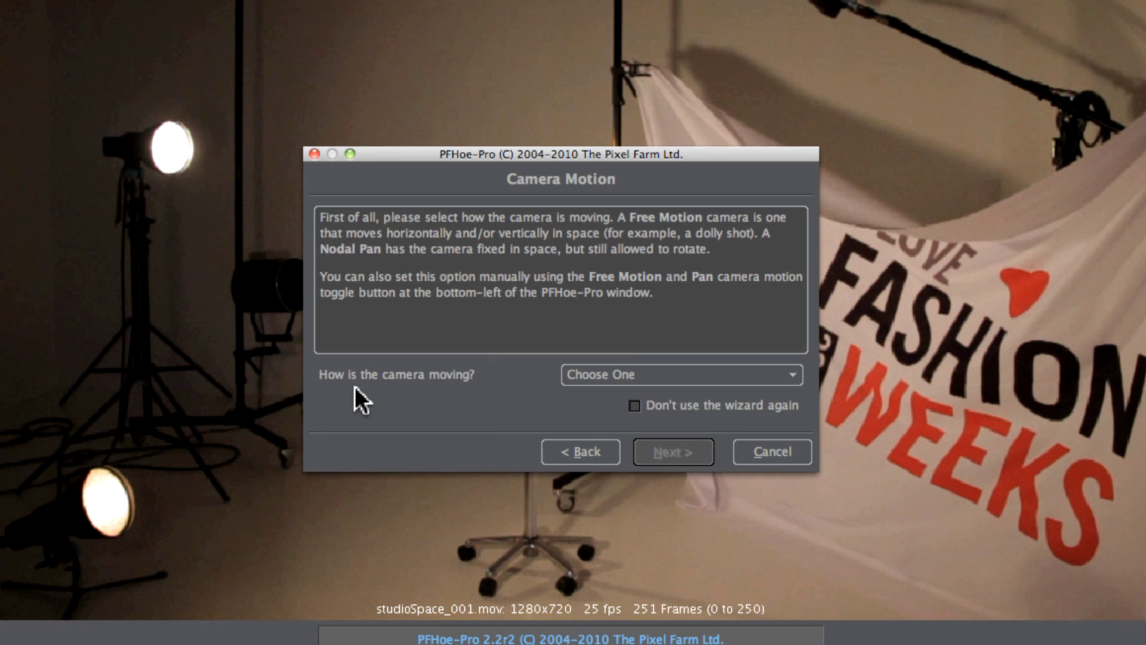
click(695, 387)
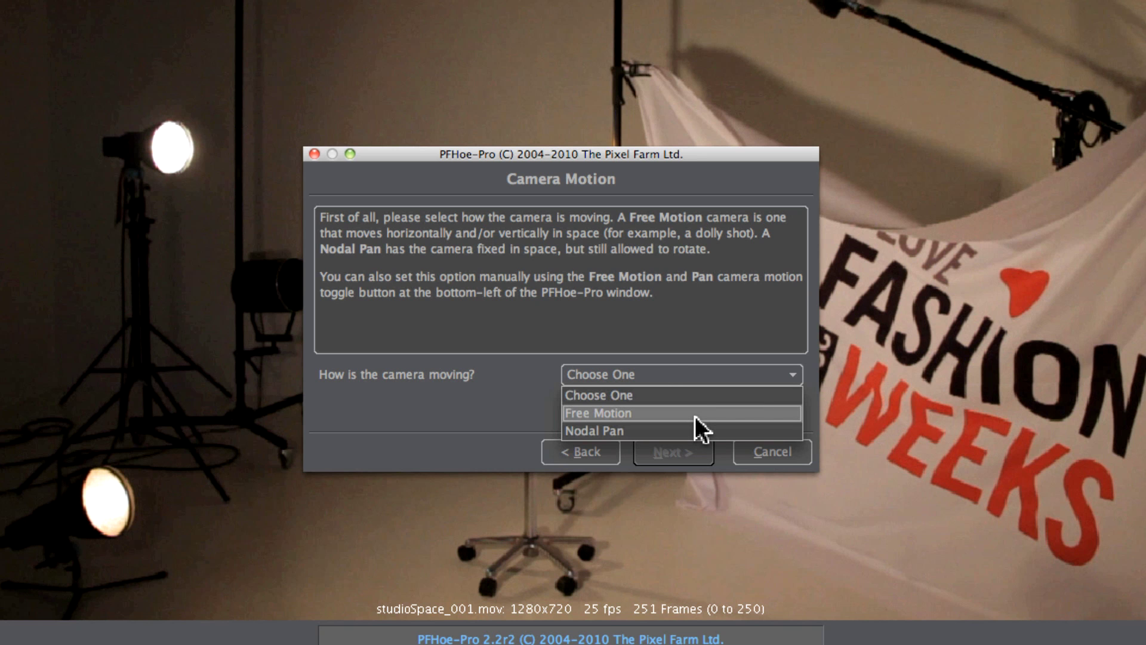
click(466, 343)
drag(465, 603, 967, 562)
click(607, 355)
click(607, 378)
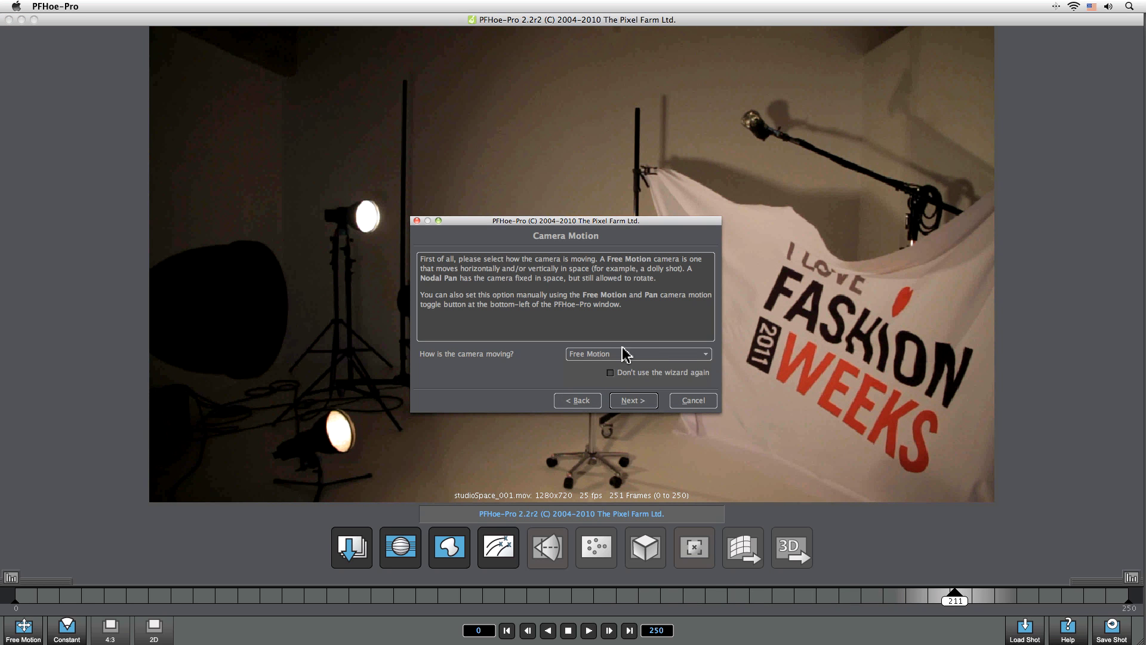
click(649, 358)
click(659, 377)
drag(957, 604, 16, 643)
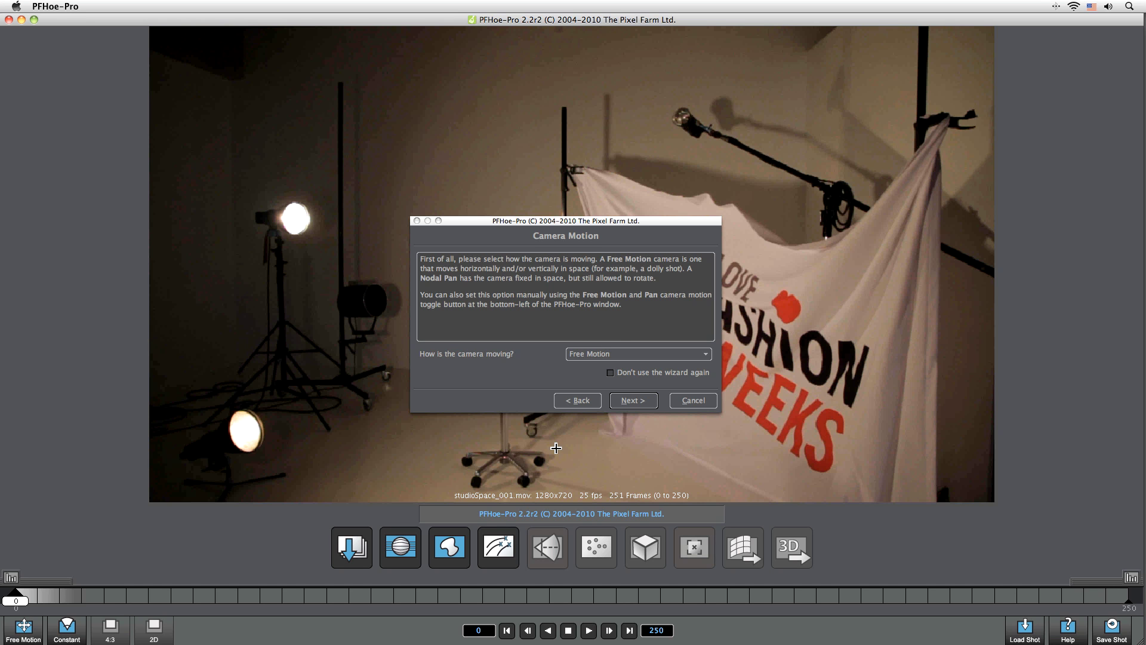
click(632, 400)
Declare the camera as not zooming with No (Constant Focal Length) and finish the camera wizard.
click(659, 354)
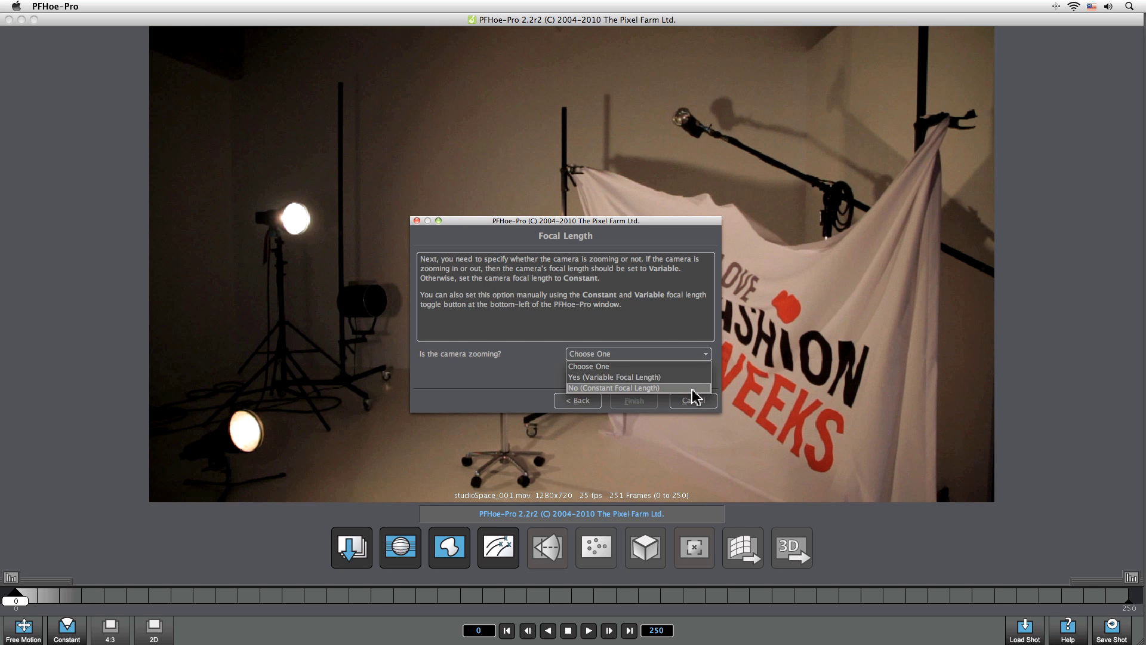
click(692, 388)
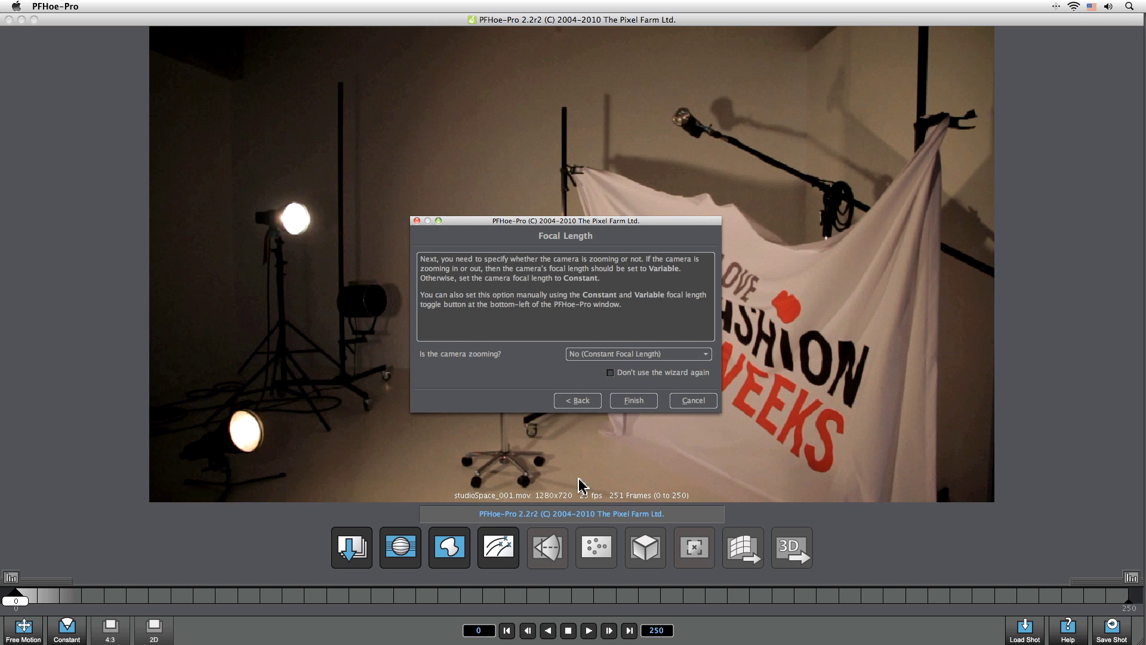
click(634, 401)
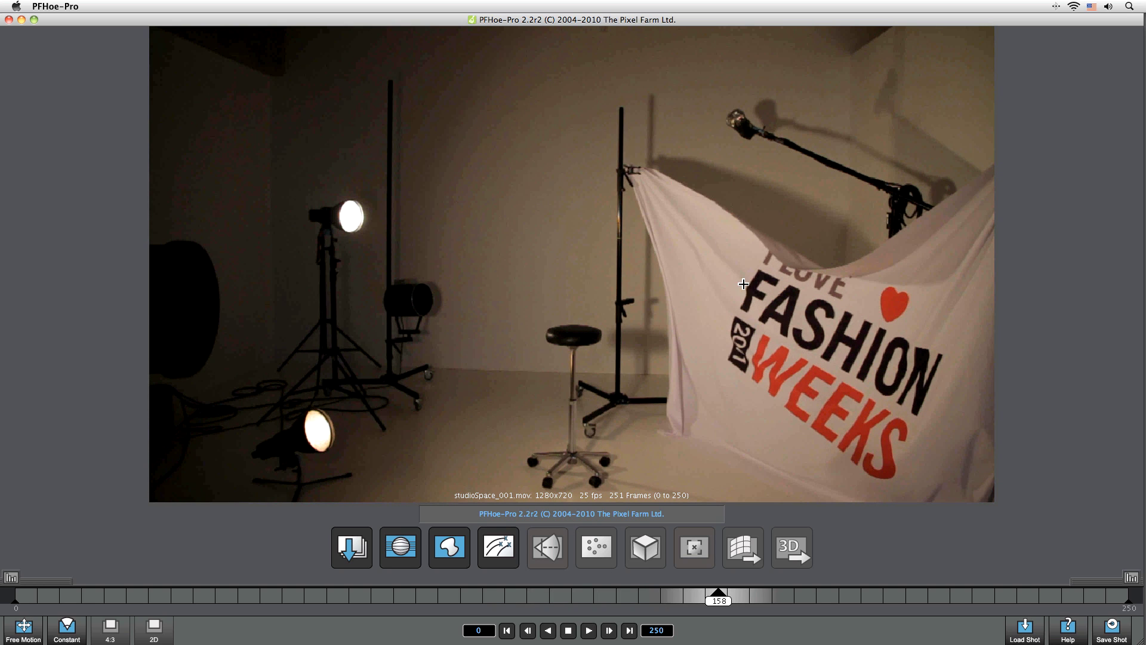
Play through the shot and load studioSpace_001_mask.mov as a matte for the hanging cloth.
drag(776, 597, 625, 602)
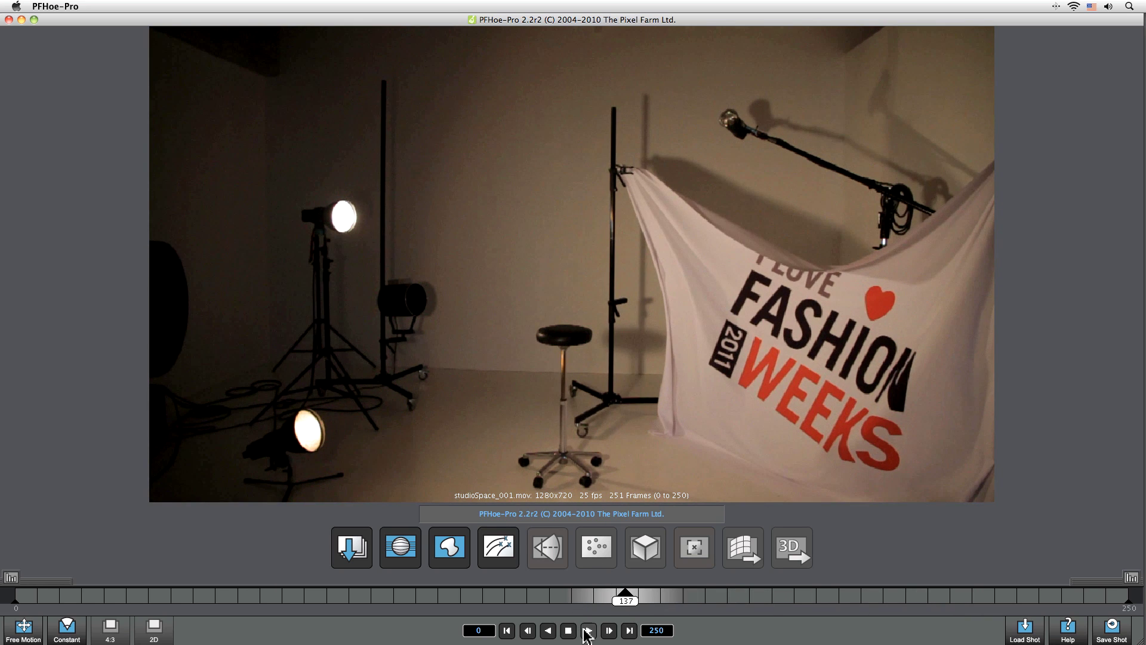
click(588, 630)
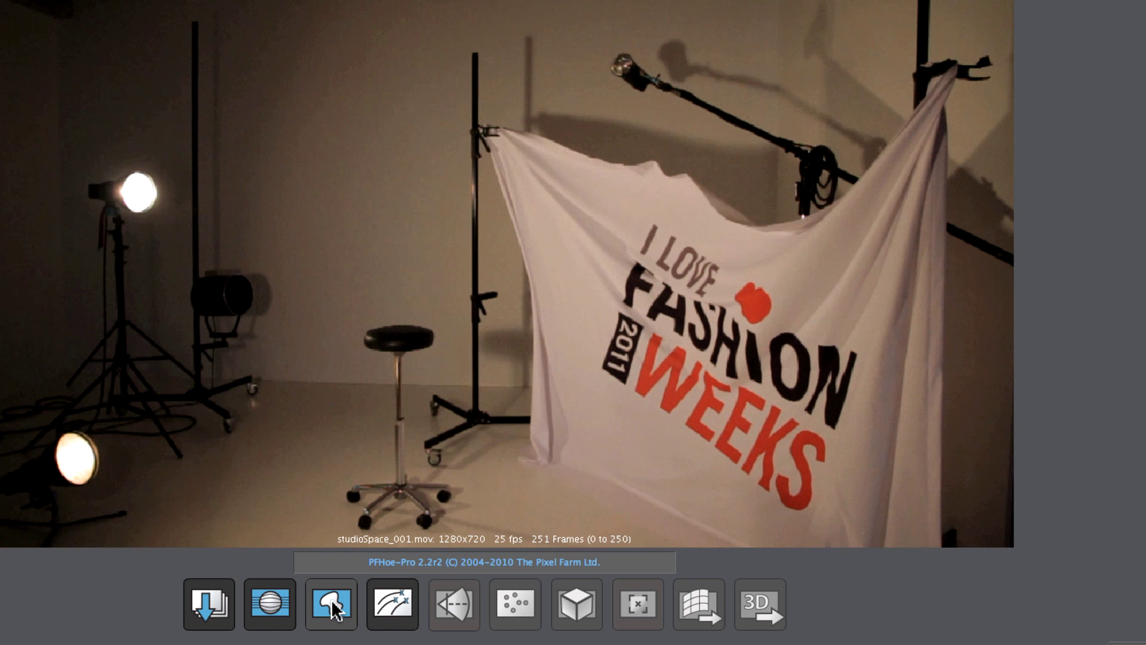
click(333, 605)
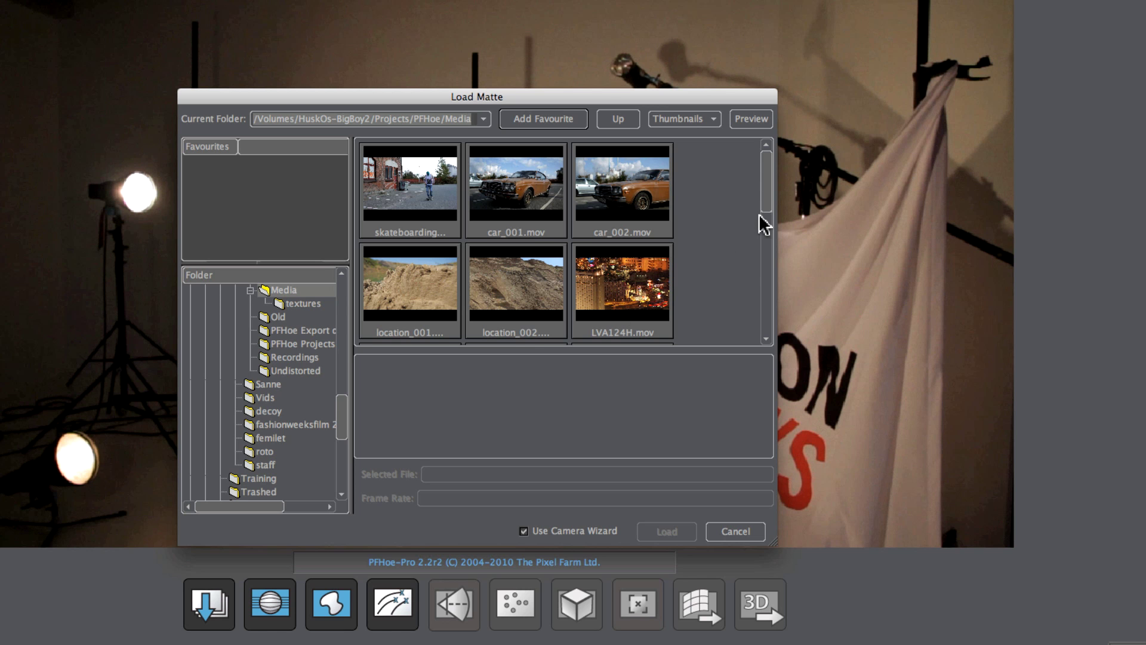
drag(761, 206, 751, 293)
click(549, 224)
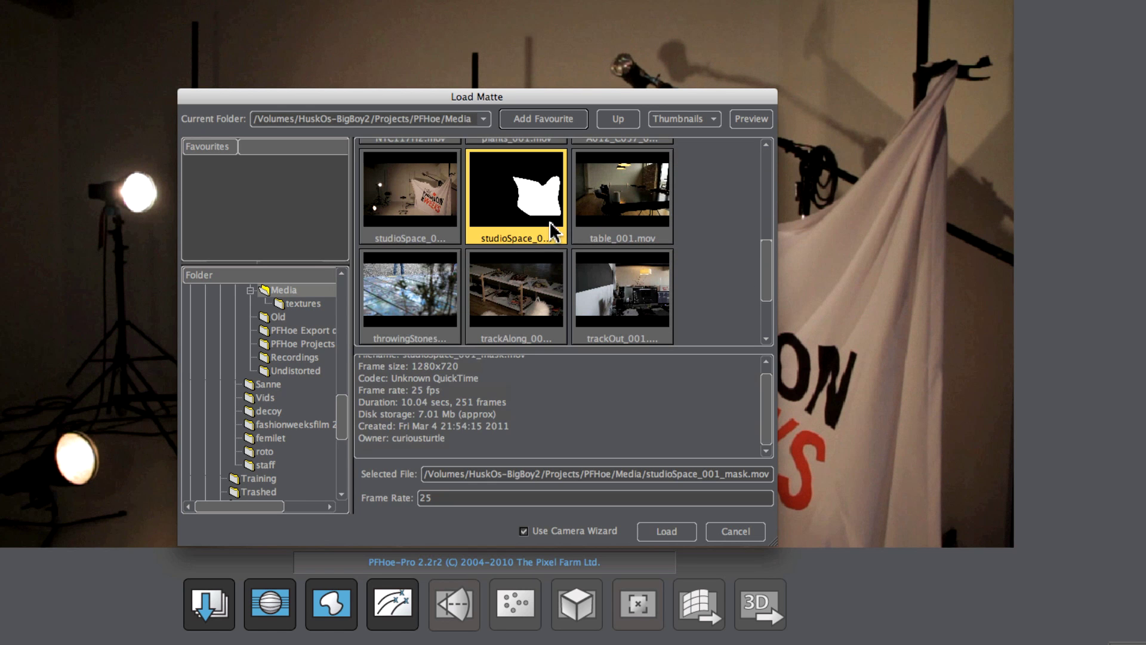
click(663, 533)
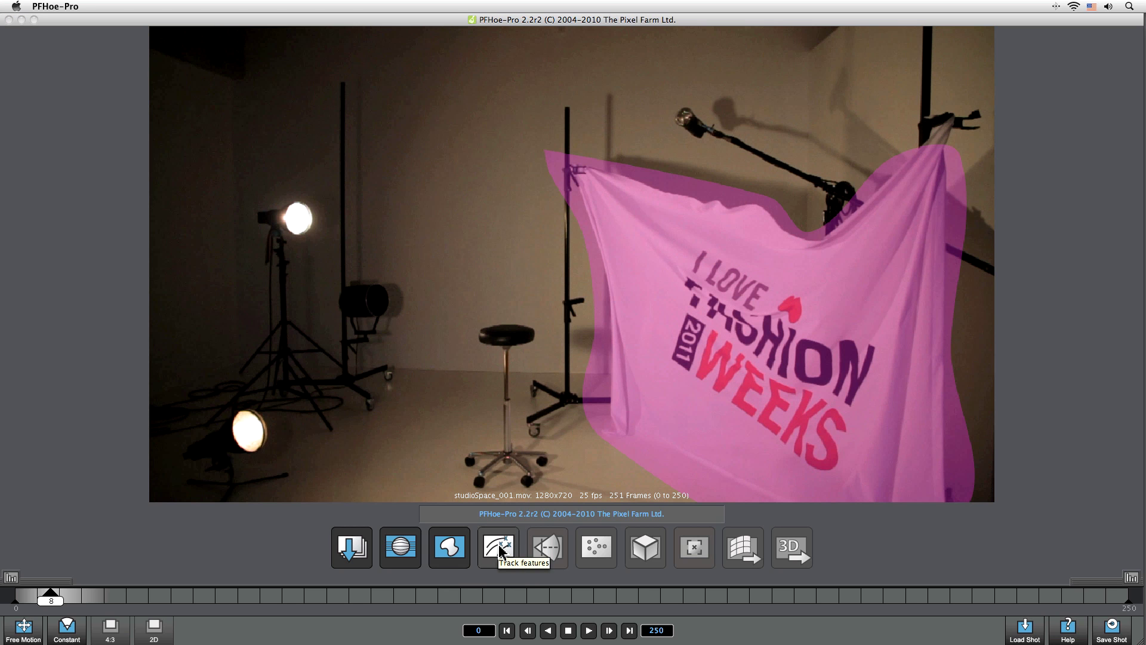
Track the features in the shot and inspect the resulting tracks around the stool and stand at several frames.
click(501, 550)
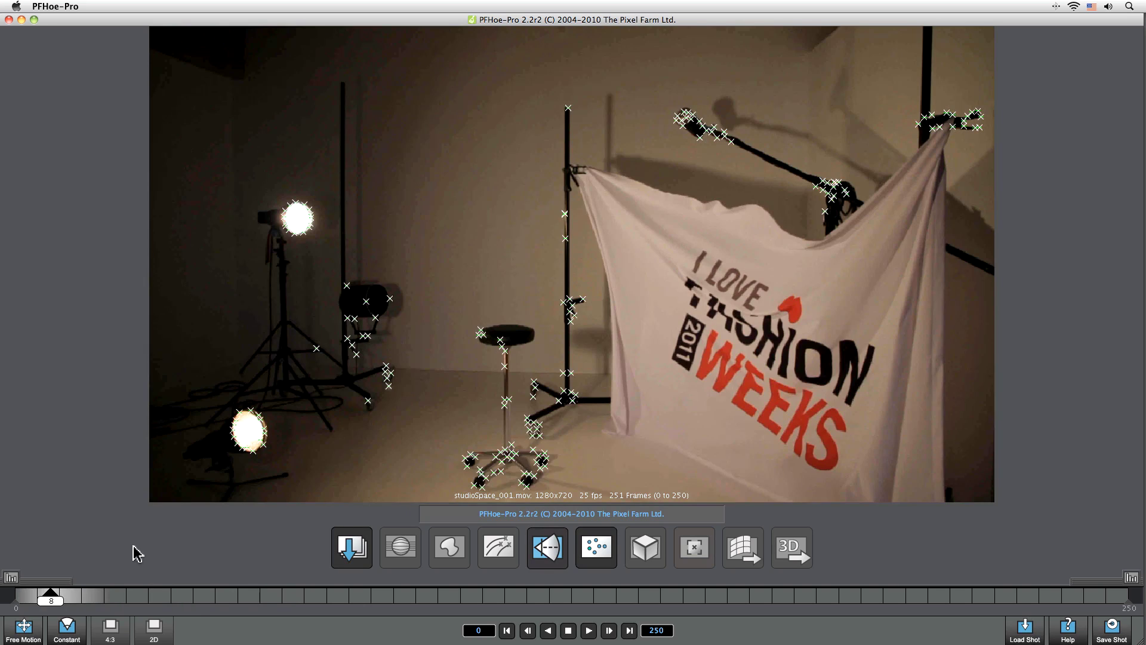
drag(50, 603, 176, 565)
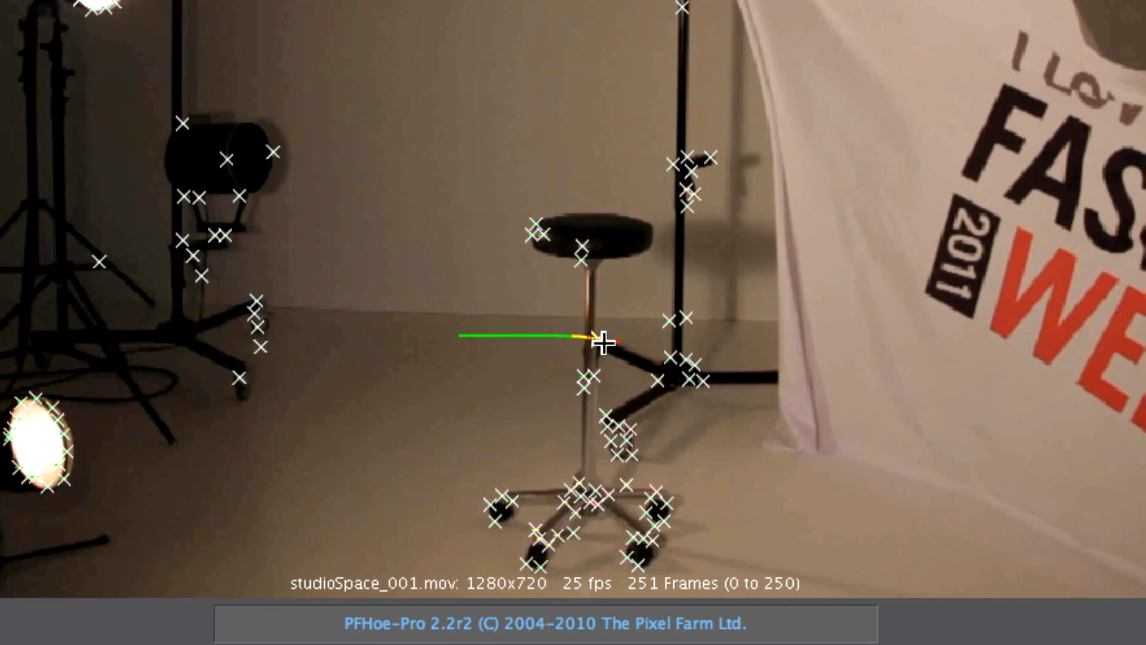
click(597, 339)
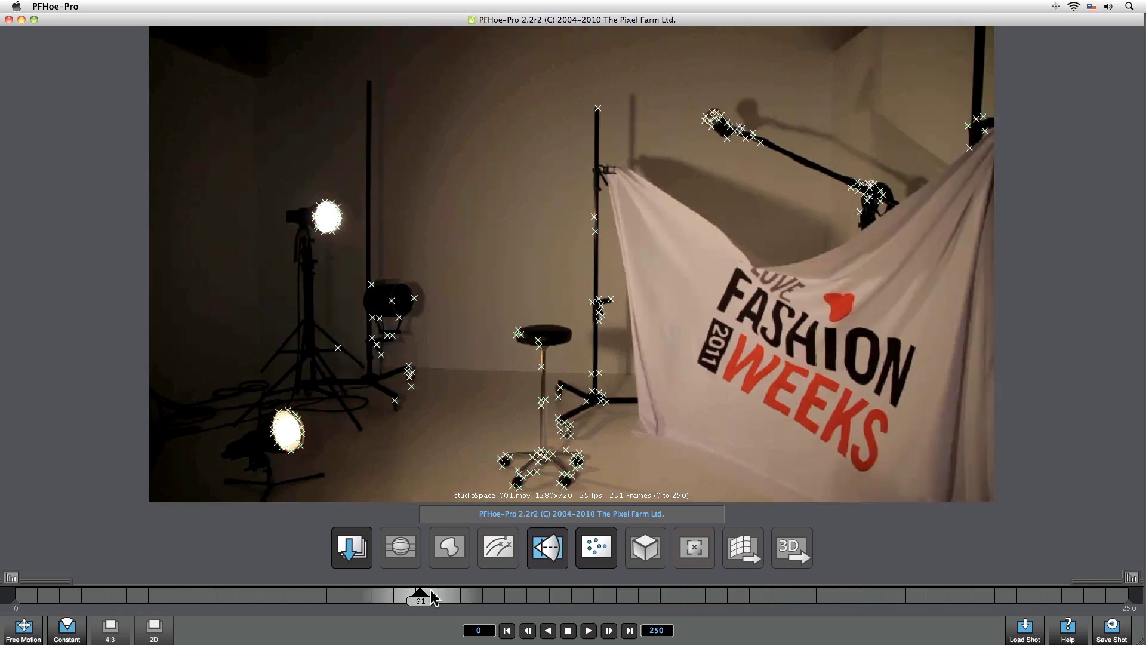
drag(422, 596, 665, 573)
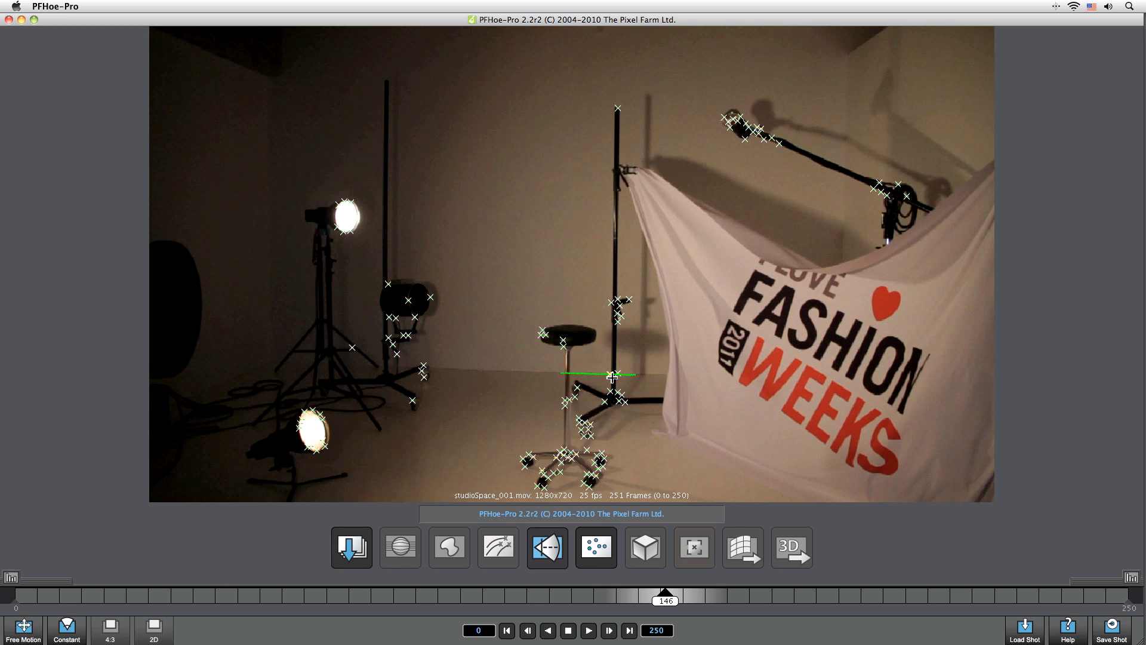
mouse_move(614, 374)
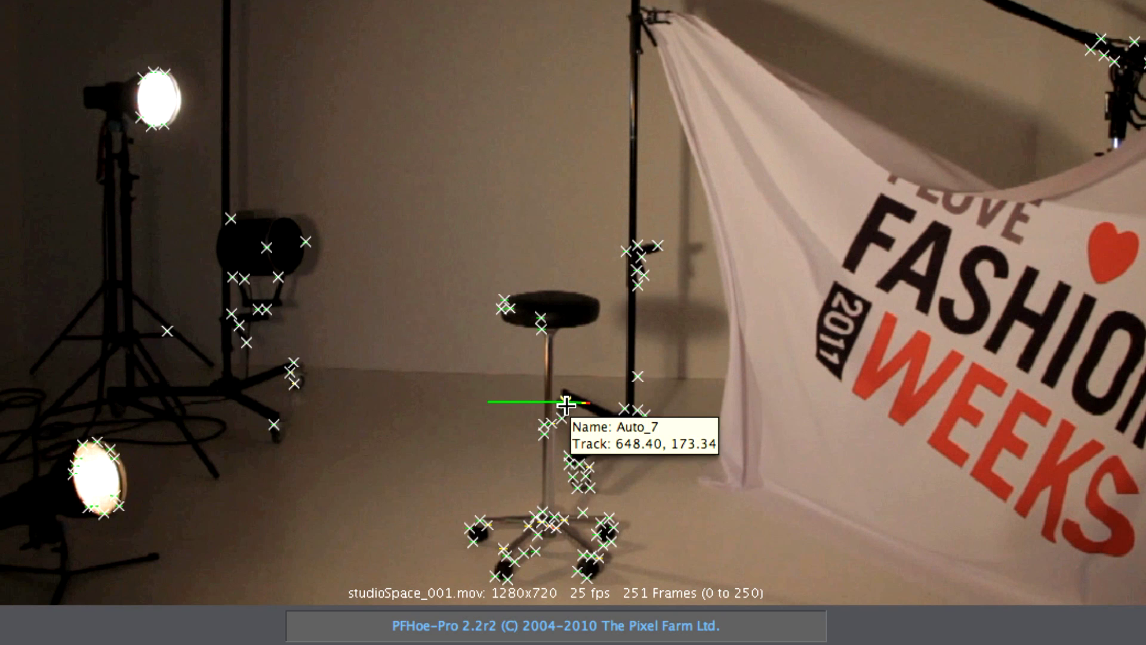
mouse_move(620, 432)
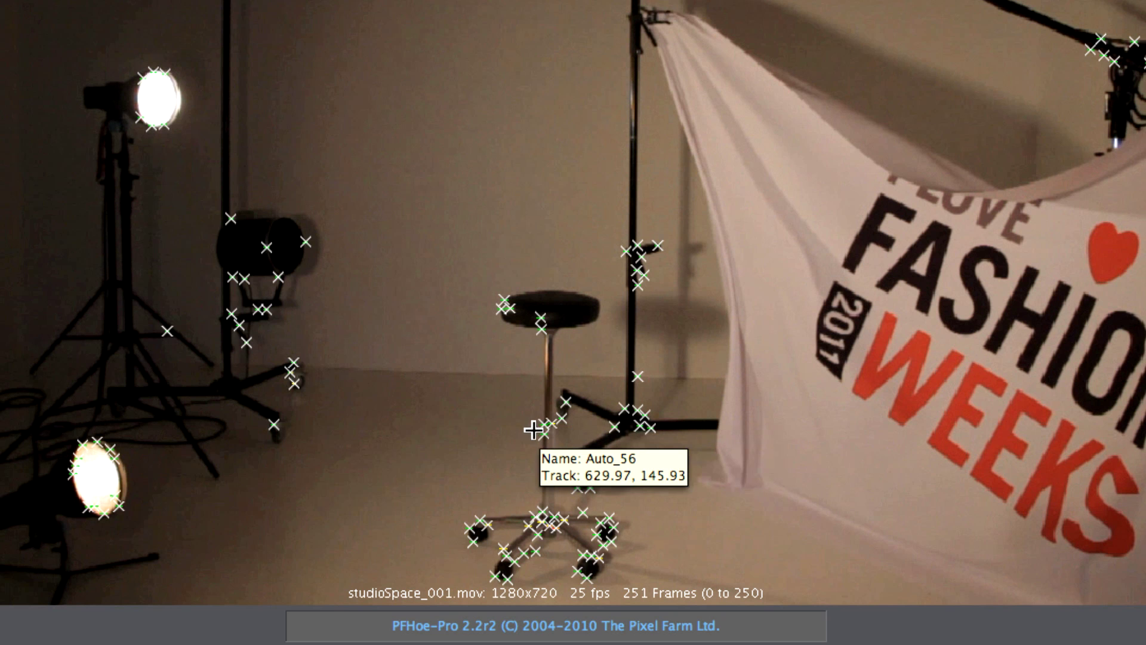
mouse_move(603, 529)
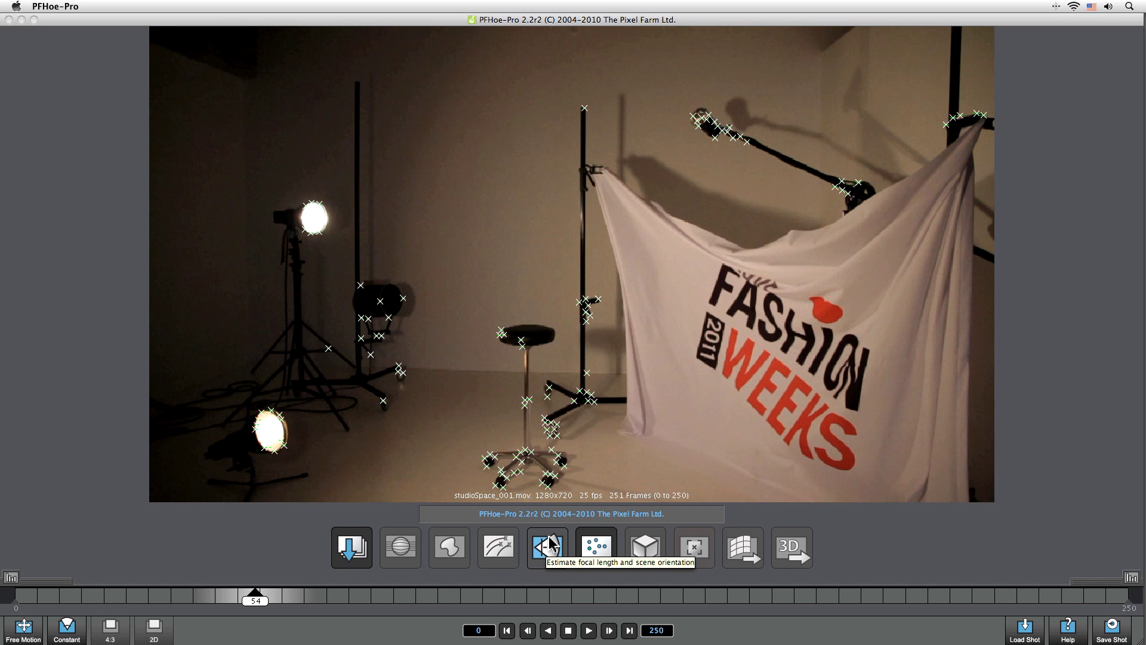
At frame 120, start estimating focal length and scene orientation, and pin the cube's rear vertical edge to the room's far-left corner.
drag(256, 597, 557, 582)
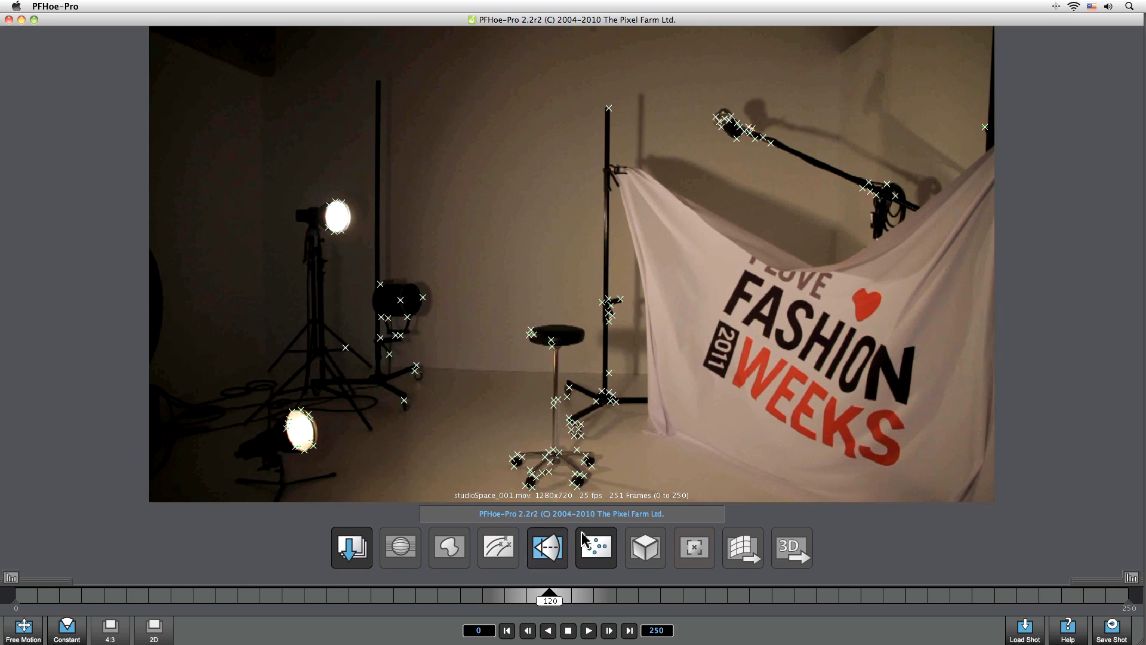
click(545, 532)
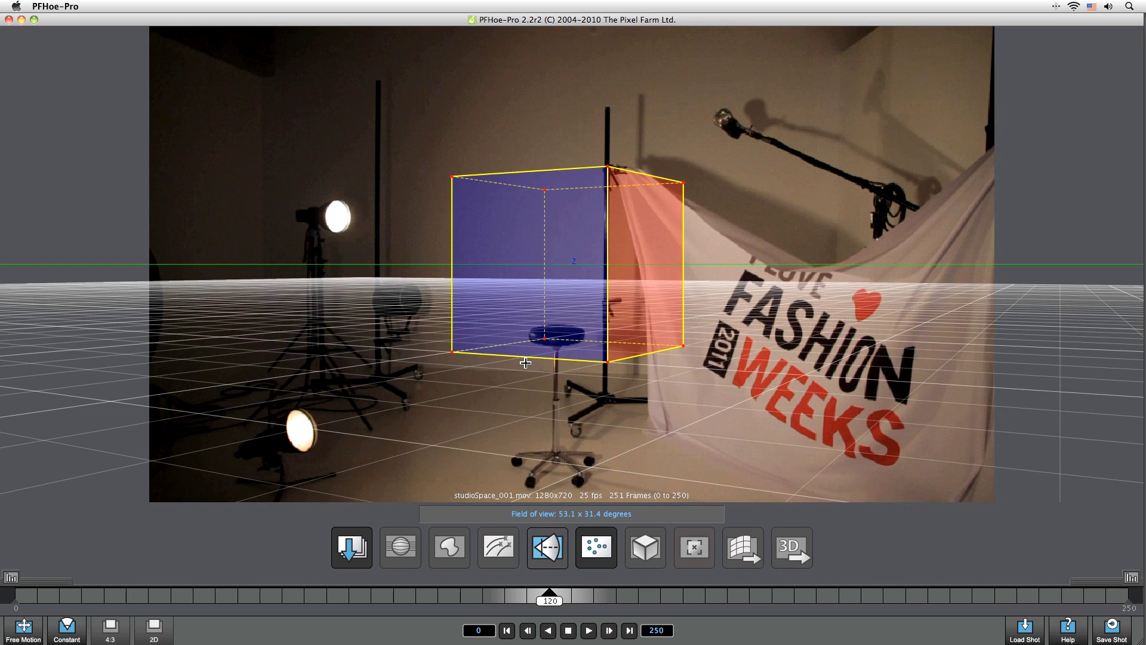
drag(547, 342, 273, 367)
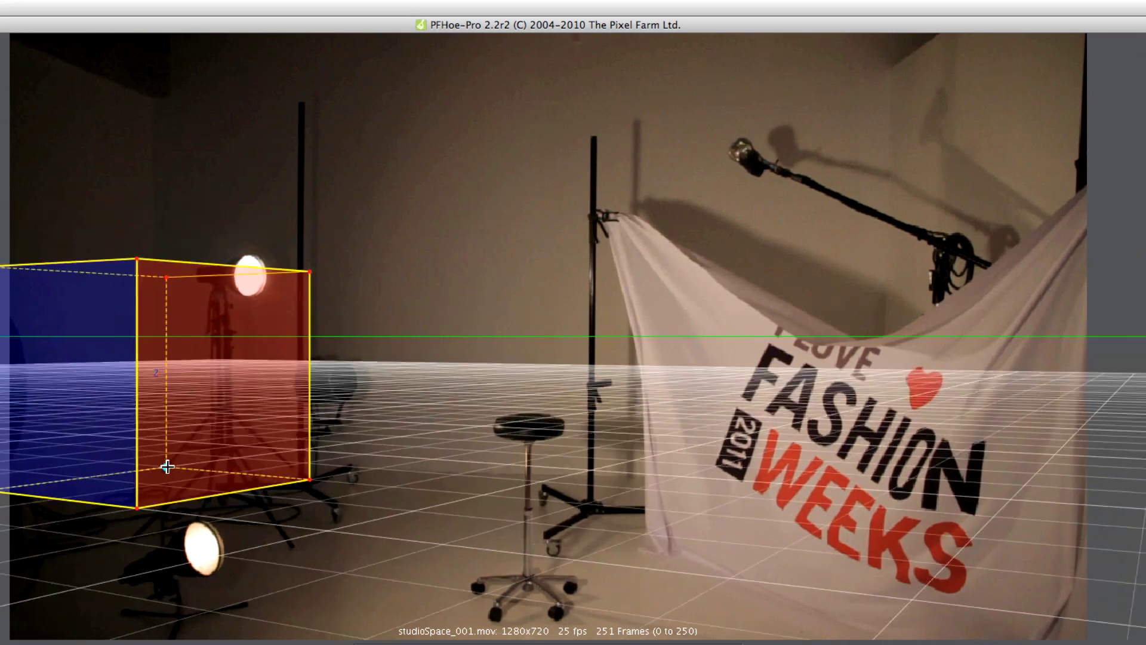
mouse_move(167, 467)
mouse_down()
mouse_move(145, 463)
mouse_move(153, 568)
mouse_move(156, 379)
mouse_move(154, 474)
mouse_move(199, 373)
mouse_move(167, 364)
mouse_move(154, 468)
mouse_up()
drag(297, 478, 328, 465)
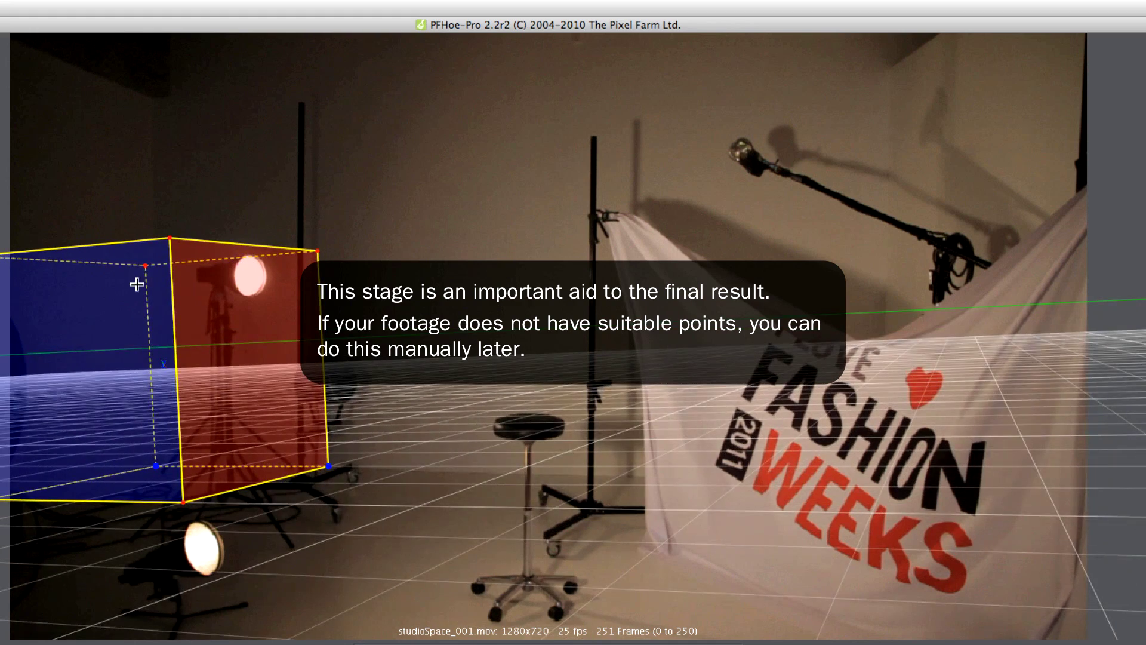
drag(140, 278, 153, 266)
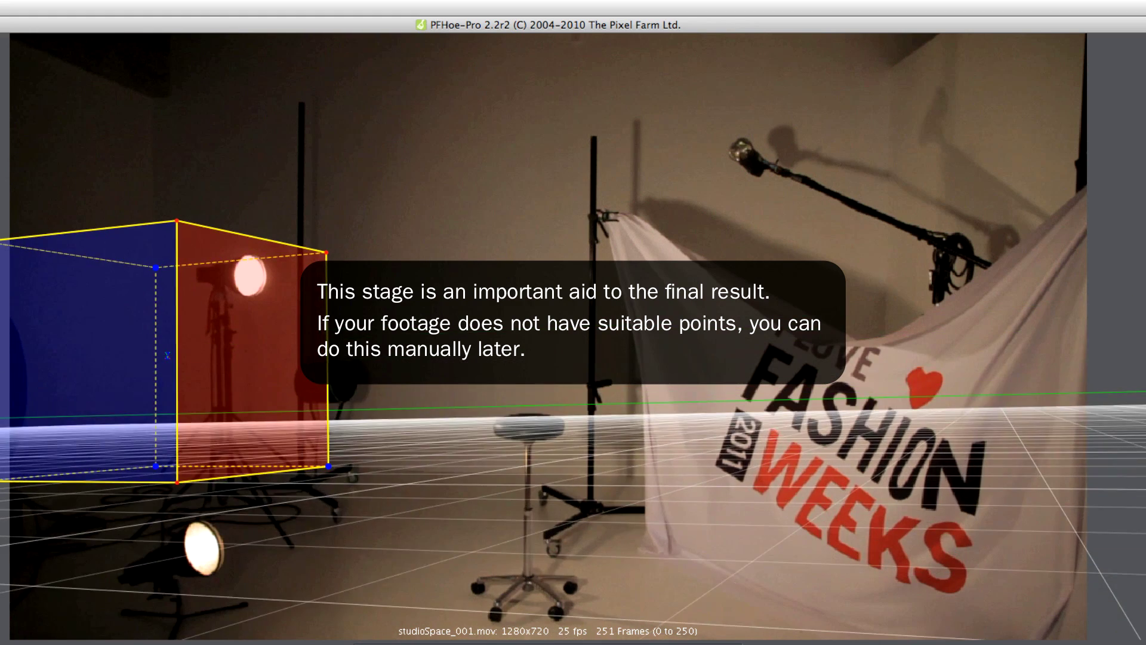
Align the cube's lower corners with the floor lines of the left and back walls, stretching it along the back wall.
drag(143, 478, 7, 498)
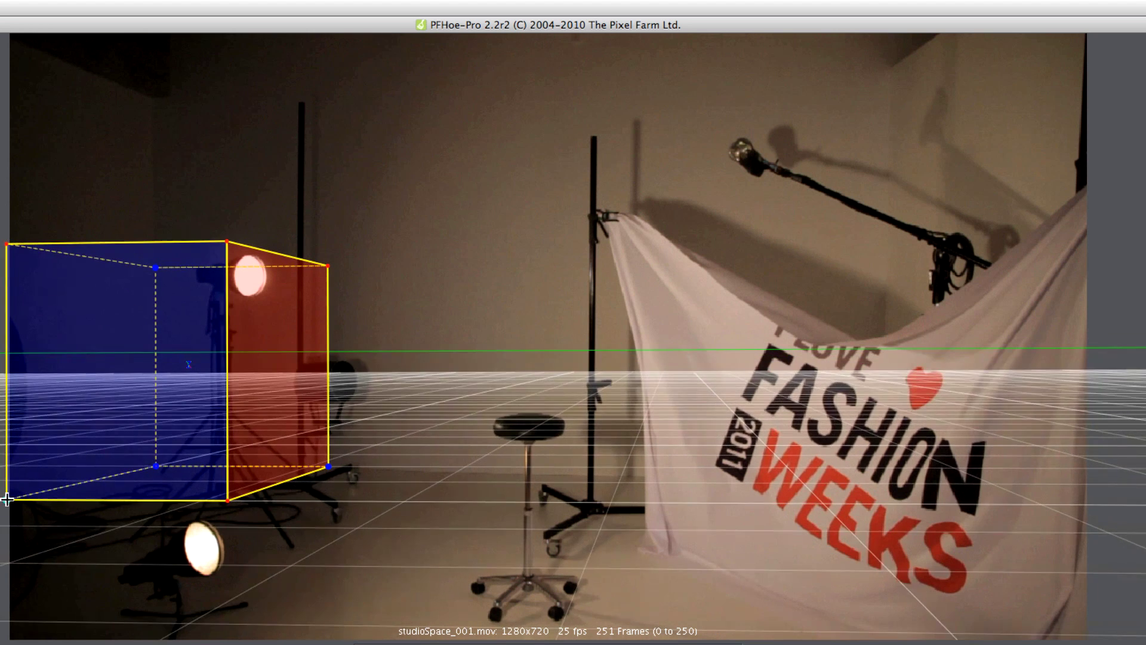
drag(326, 467, 435, 471)
mouse_move(11, 506)
mouse_down()
mouse_move(25, 463)
mouse_move(22, 493)
mouse_move(108, 512)
mouse_move(151, 545)
mouse_move(3, 504)
mouse_up()
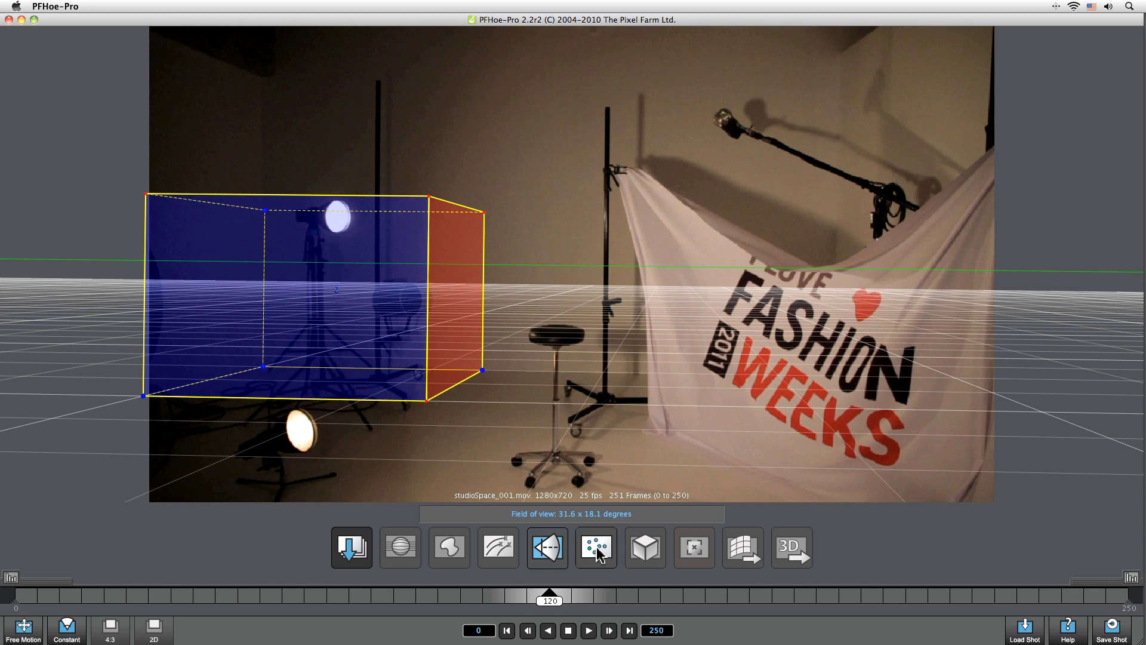
Solve the camera motion and scrub back to the first frame to check the solved points.
click(597, 551)
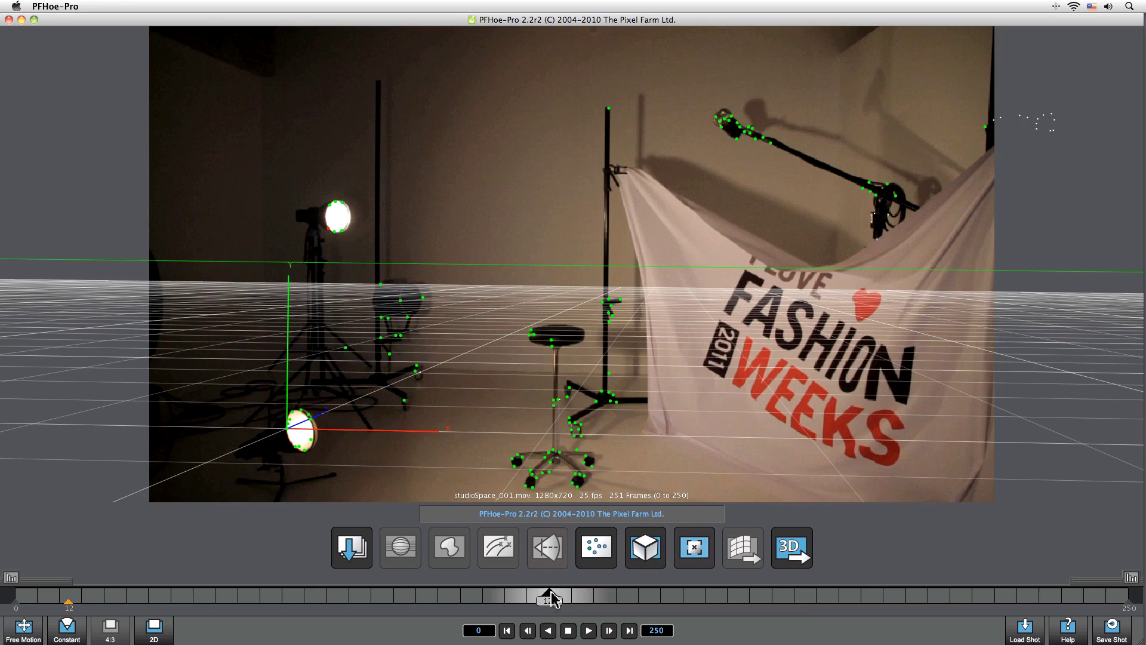
drag(550, 600, 3, 595)
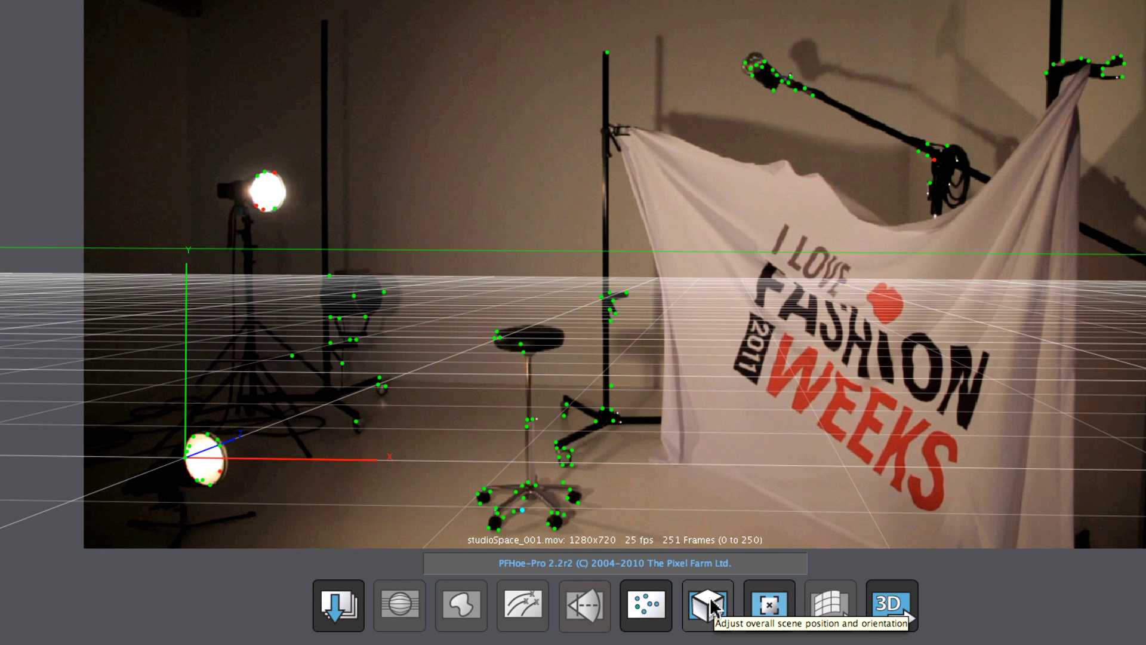
Move the ground plane's origin to the selected feature at the stool's base.
click(645, 546)
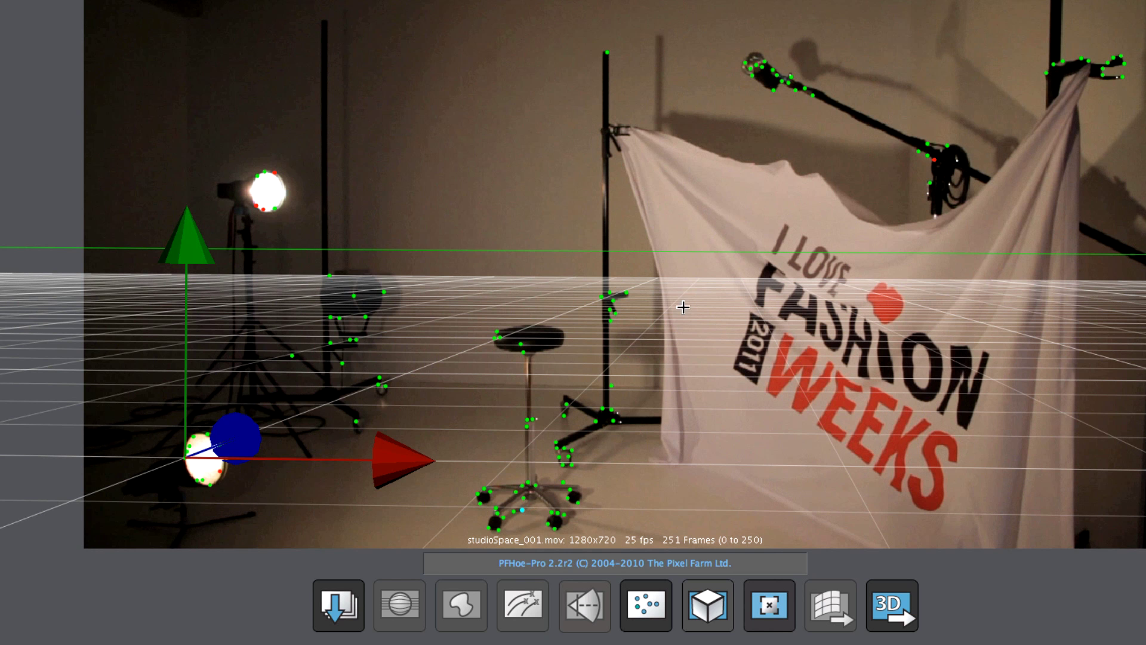
right_click(706, 421)
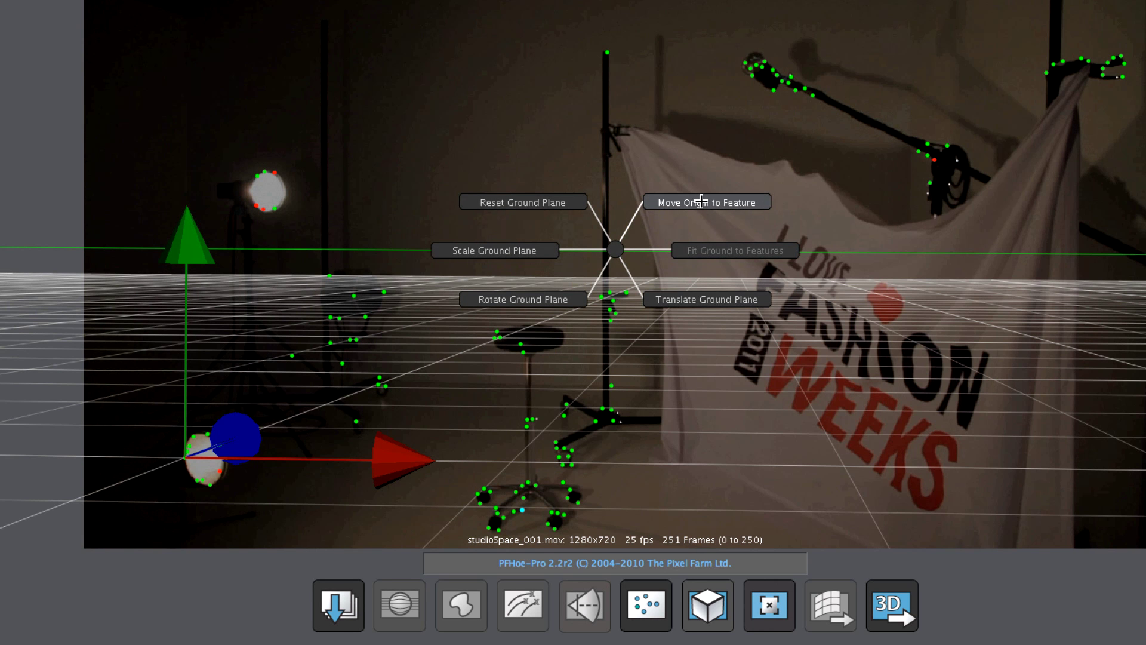
click(751, 202)
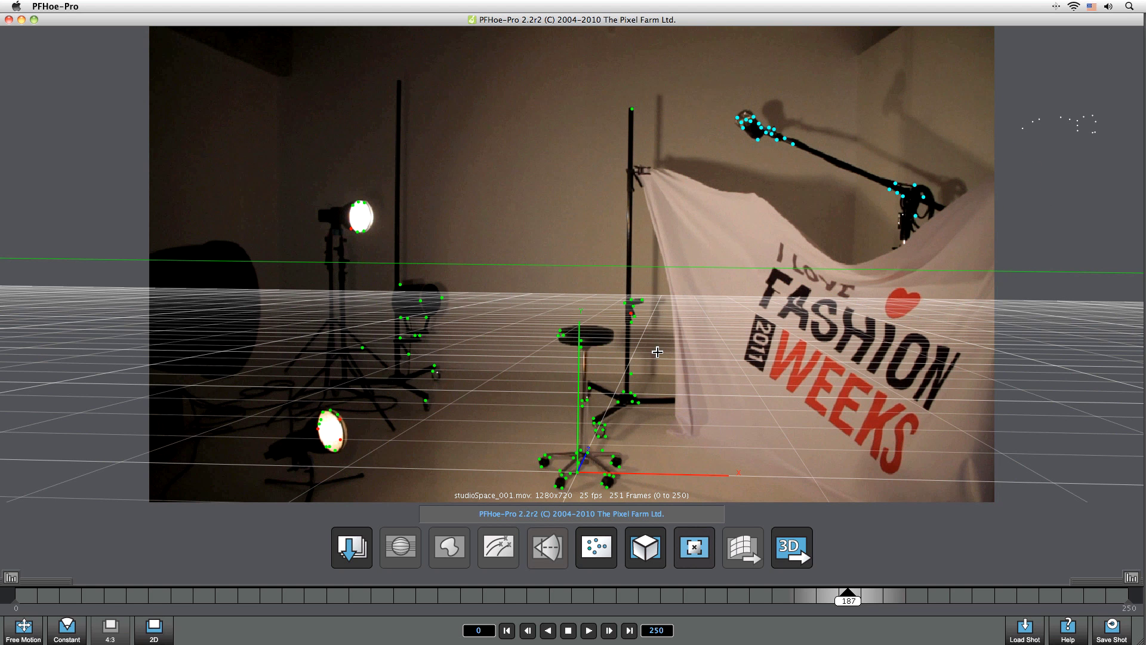
Delete the surplus feature points, including those on the microphone boom, keeping only a few around the scene, and scrub the shot to check.
key(Delete)
key(Delete)
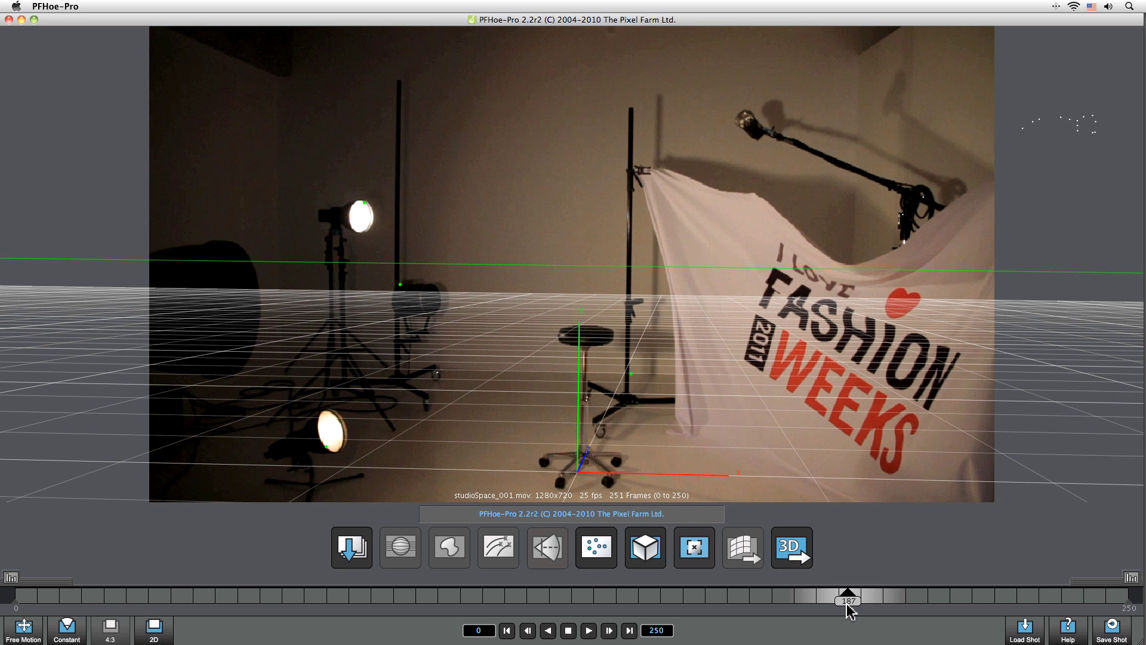
drag(847, 598, 73, 599)
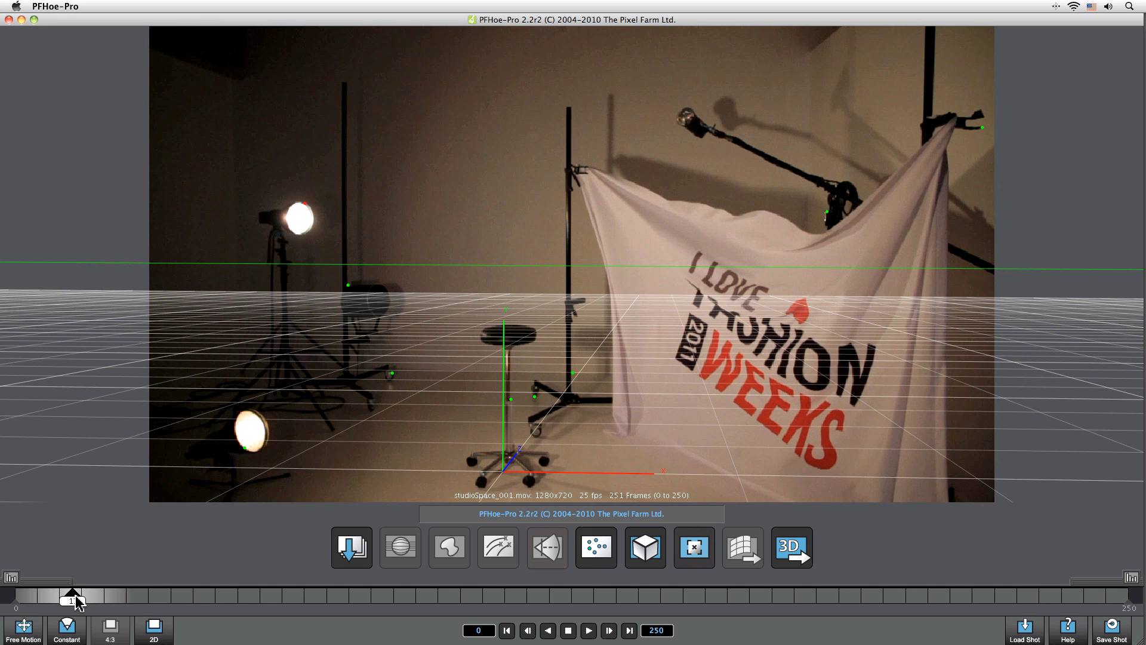
drag(73, 599, 572, 598)
drag(530, 542, 187, 549)
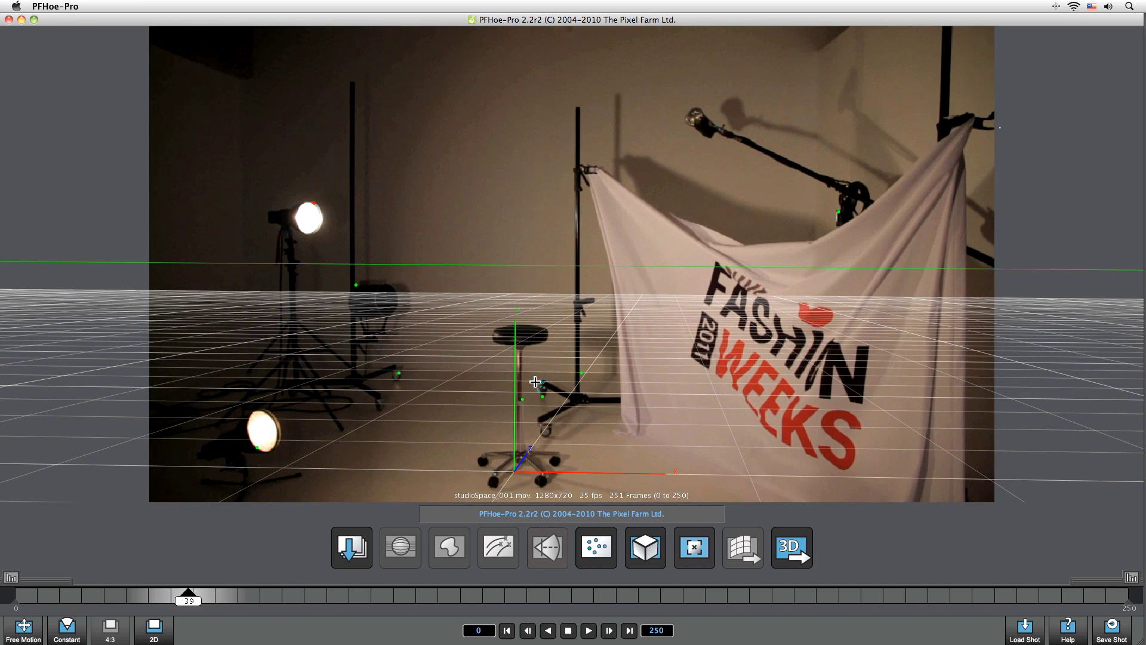
Return to the first frame and export the solved shot in Adobe AfterEffects (.ma) format with scale factor 100, keeping the filename studioSpace_001_mov.ma.
drag(197, 599, 9, 597)
click(792, 547)
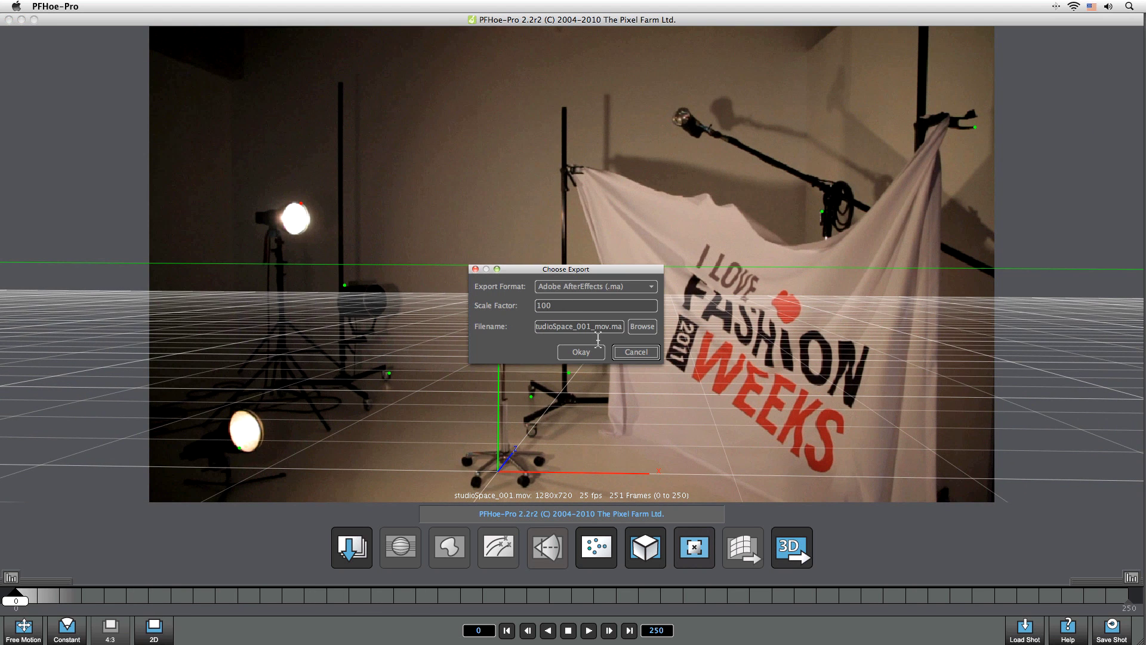
click(581, 352)
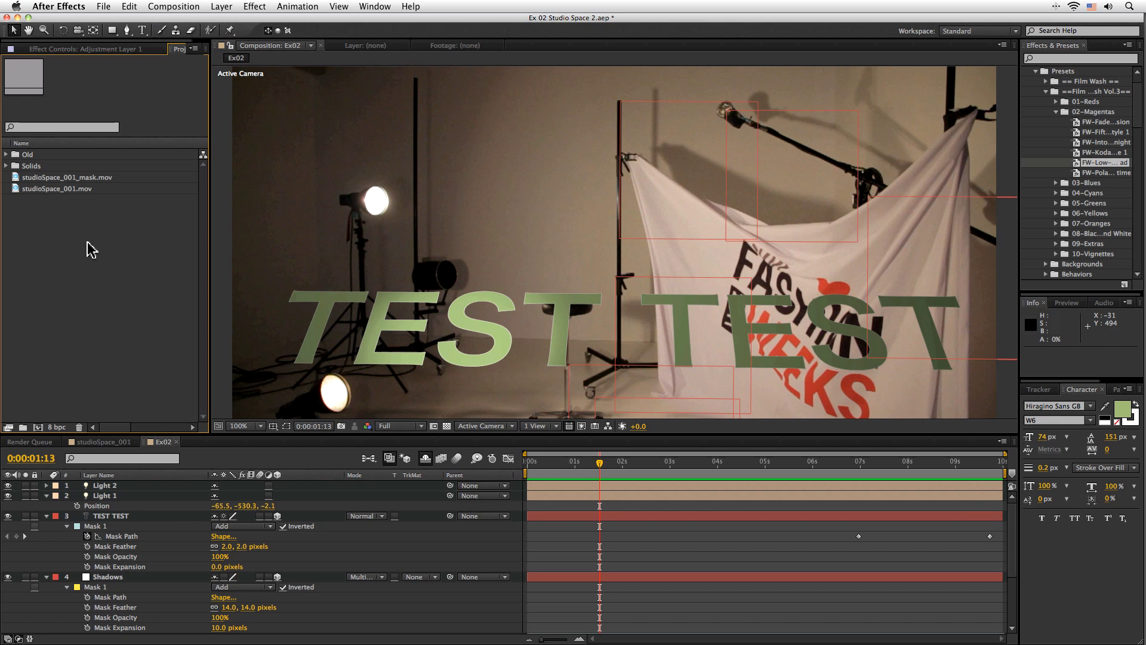
Switch to After Effects, import studioSpace_001_mov.ma, open the imported composition and check its tracker nulls and camera by scrubbing.
key(super+i)
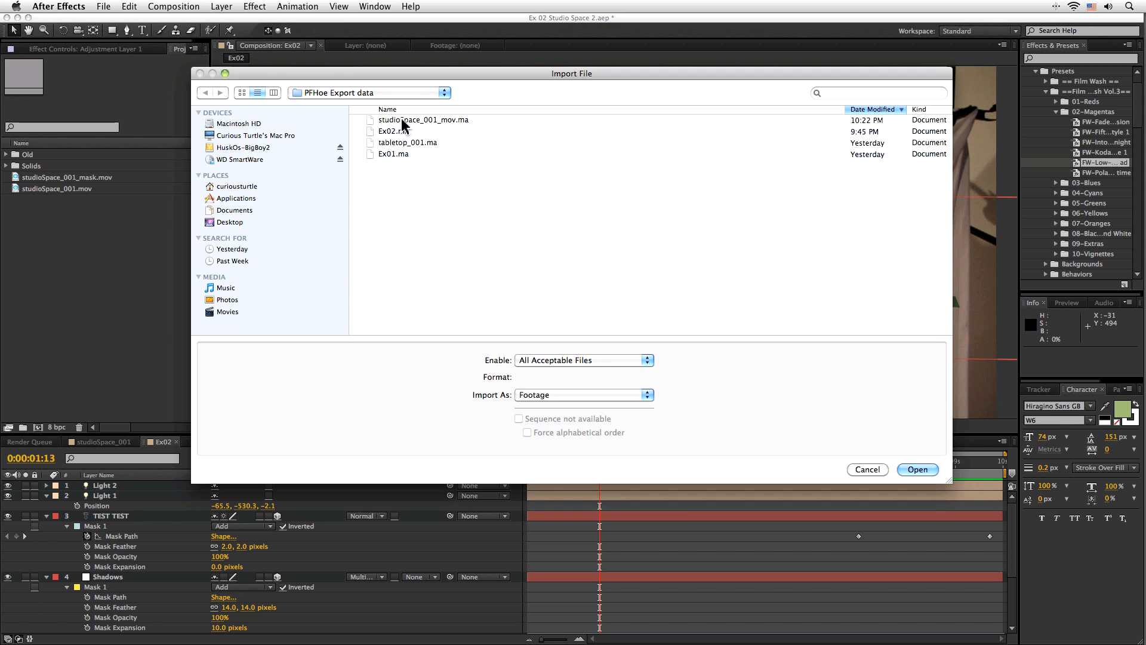
double_click(403, 121)
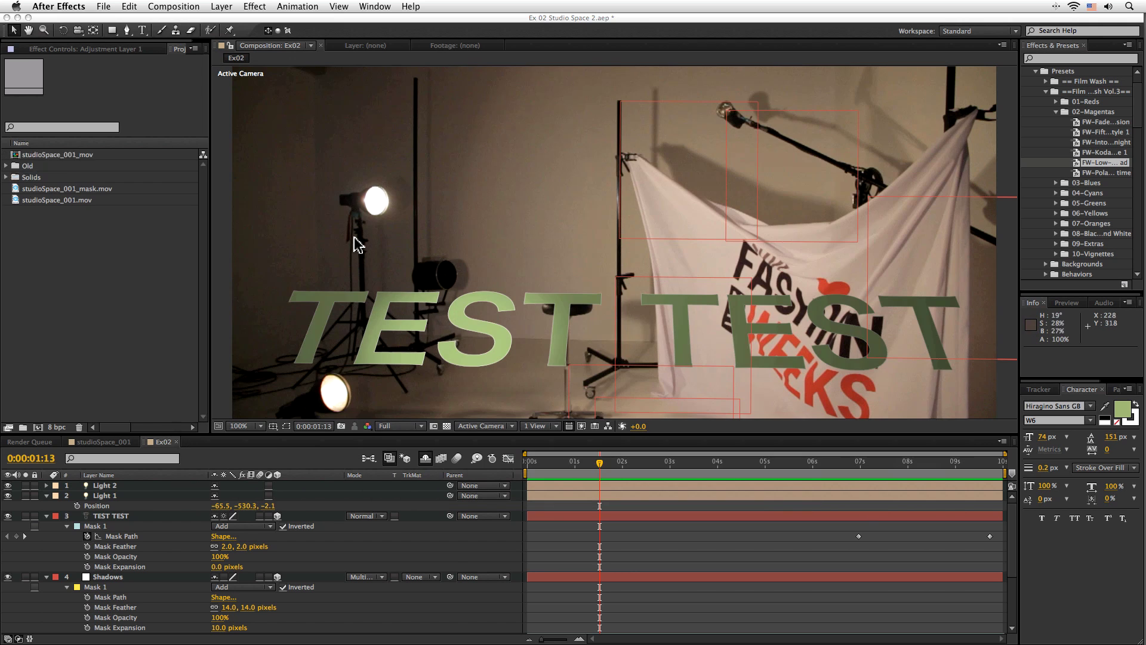
double_click(78, 190)
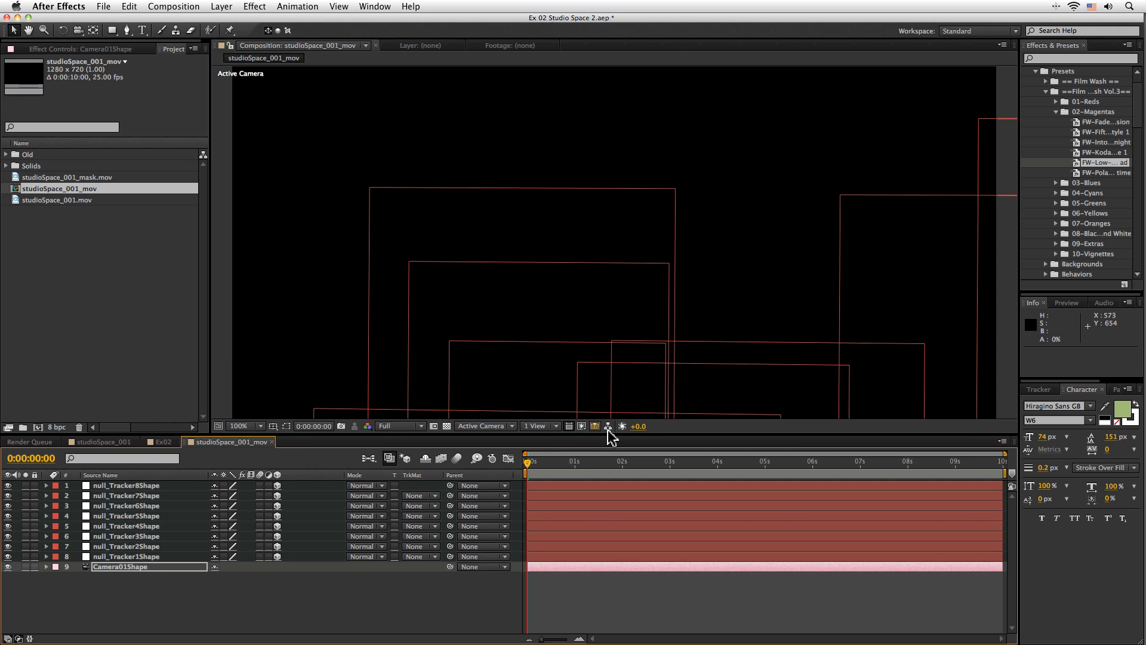
click(152, 558)
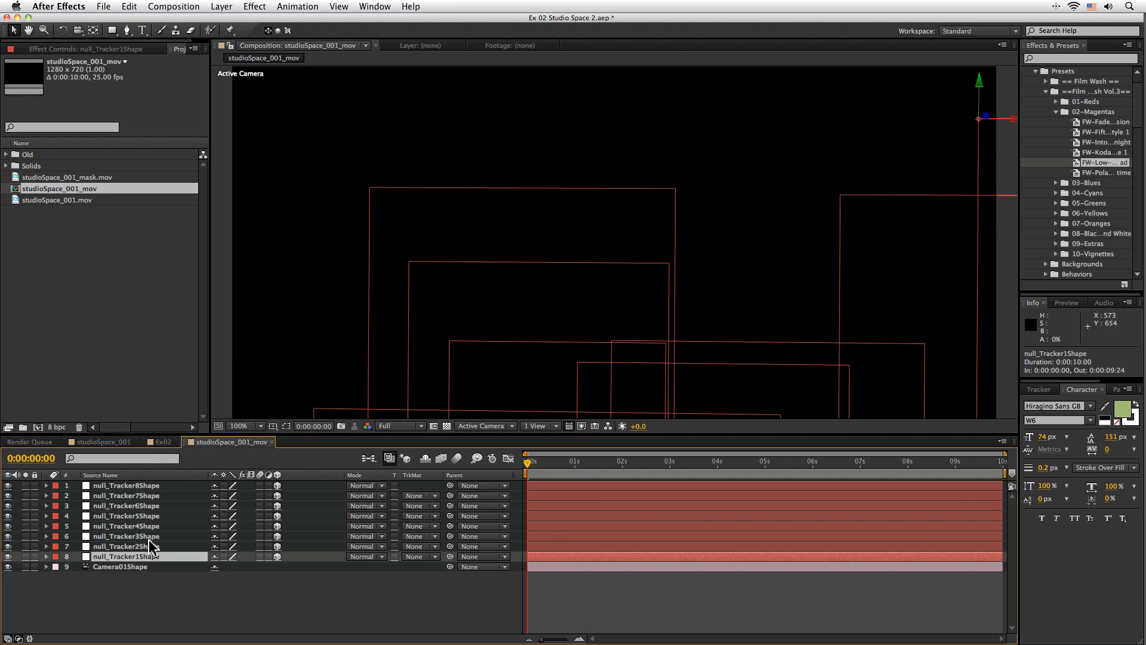
drag(577, 459, 307, 617)
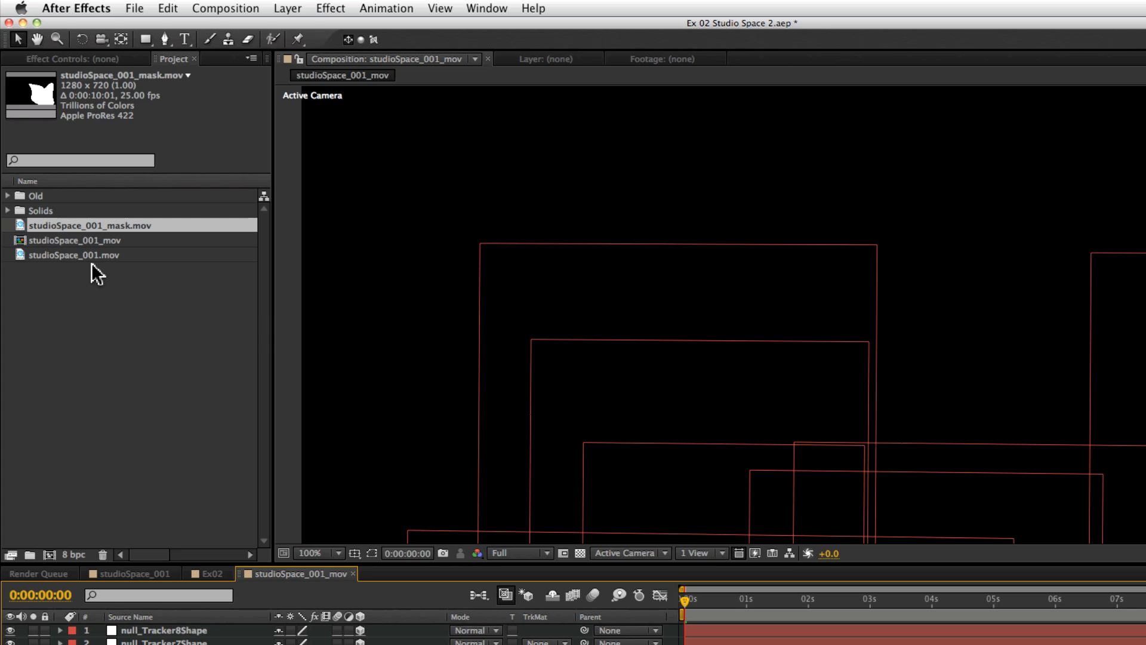
Add the studioSpace_001.mov footage to the composition as the top layer, fit it in the viewer and scrub to check the track.
drag(73, 259, 424, 549)
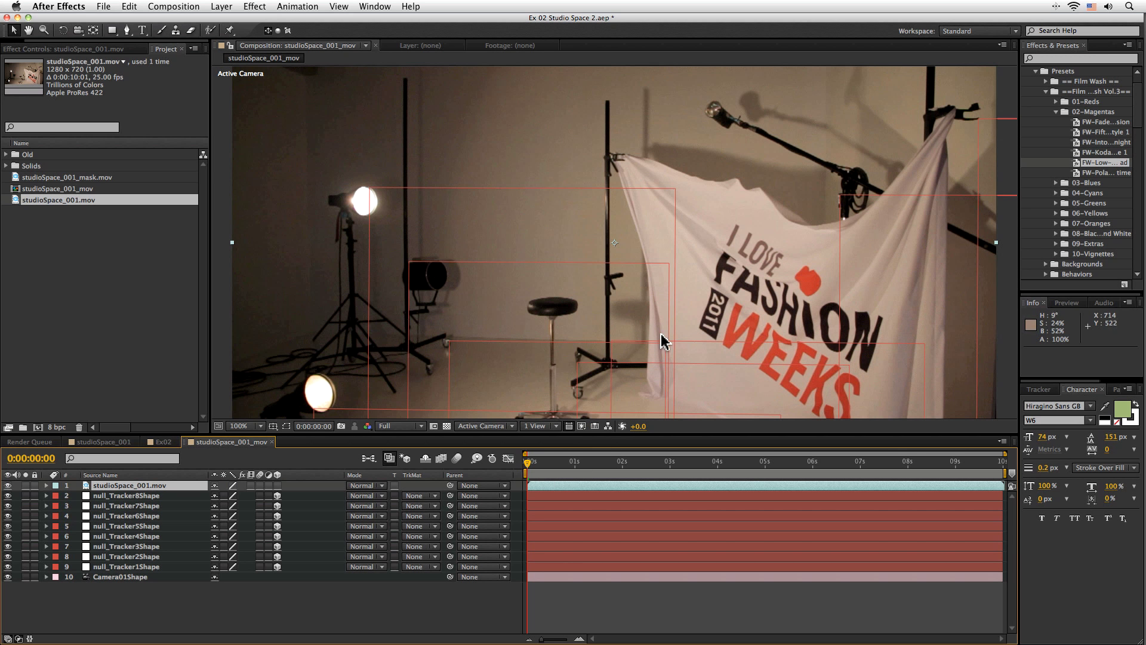
click(251, 425)
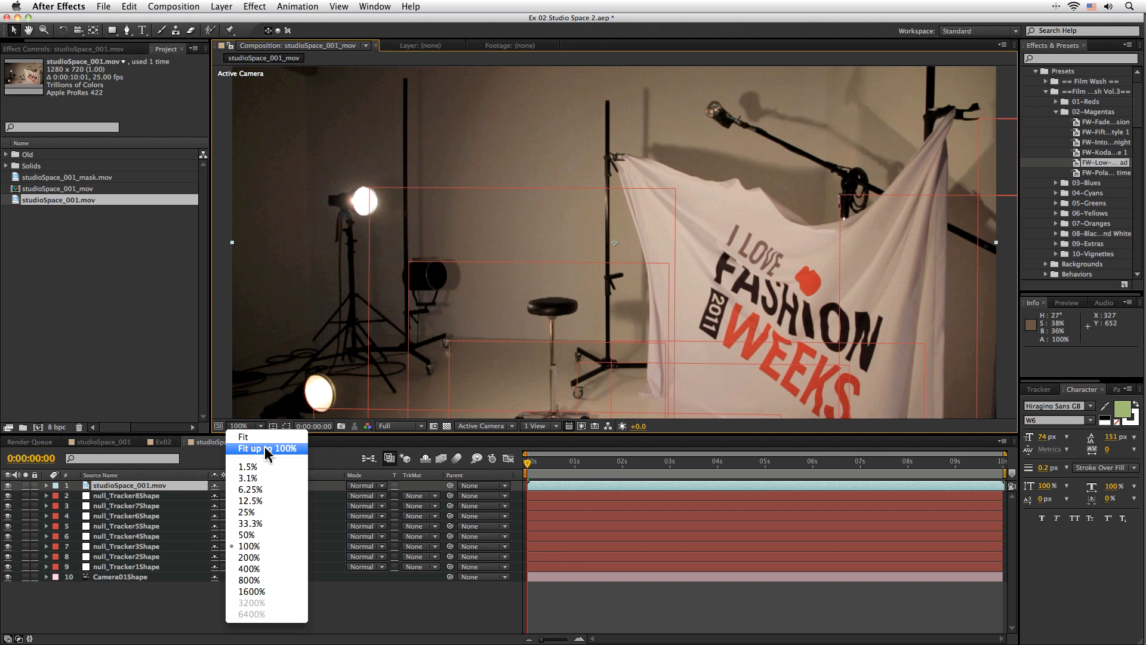
click(278, 454)
drag(567, 462, 714, 445)
key(Home)
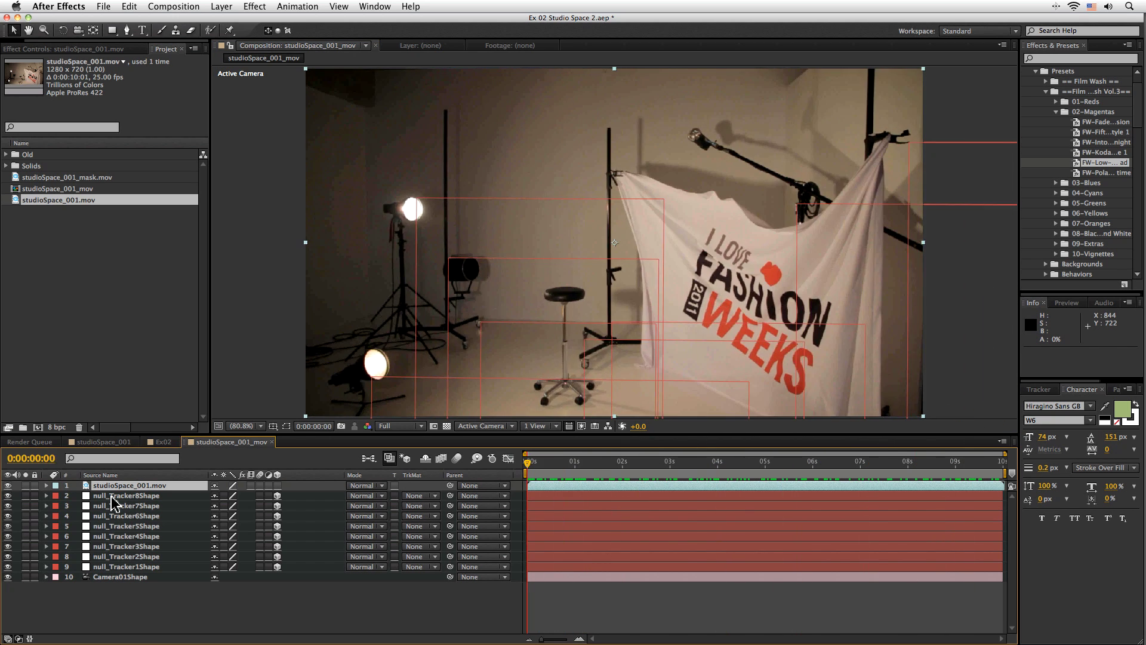
Scale all eight tracker null layers to 7%.
click(127, 495)
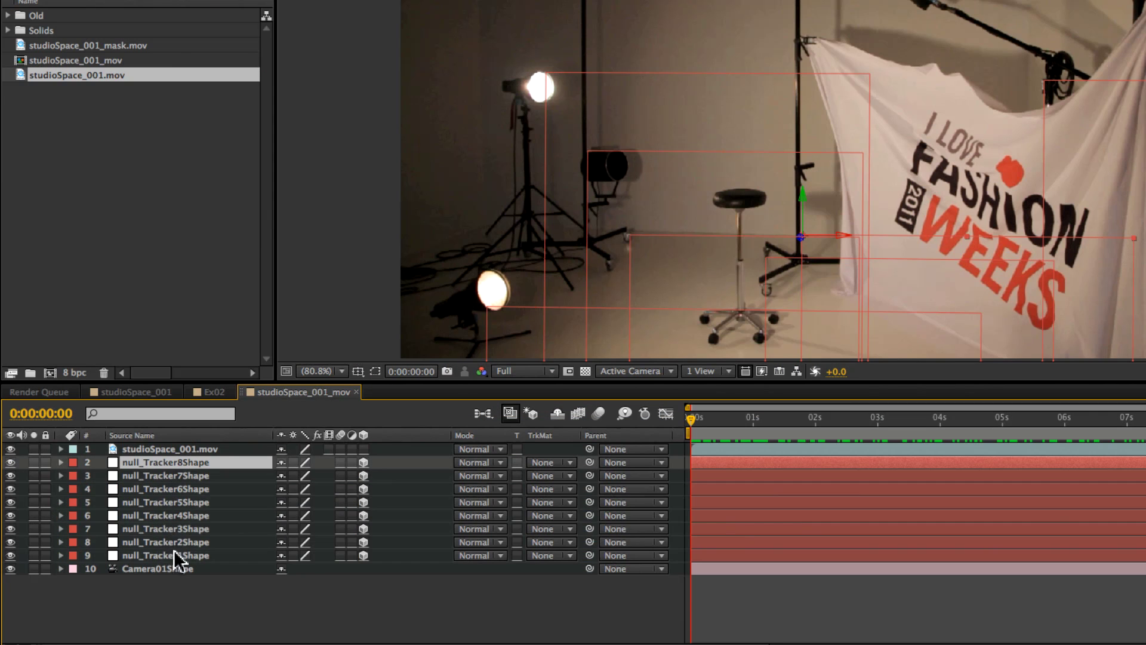
shift+click(174, 550)
key(s)
drag(292, 475, 234, 479)
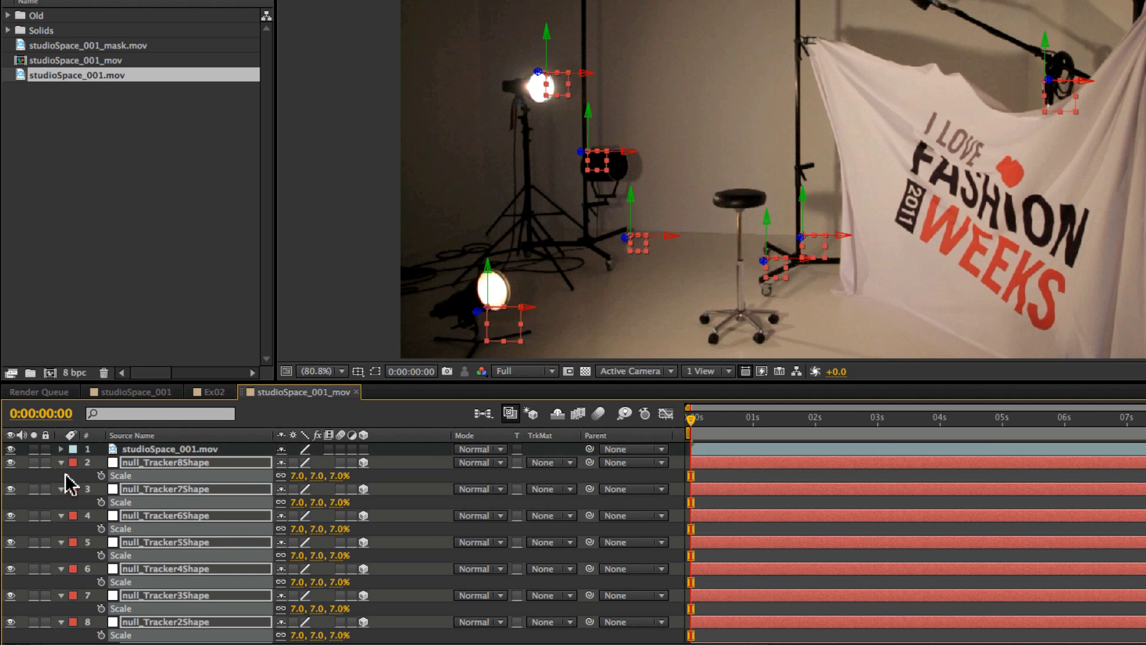
key(s)
click(191, 616)
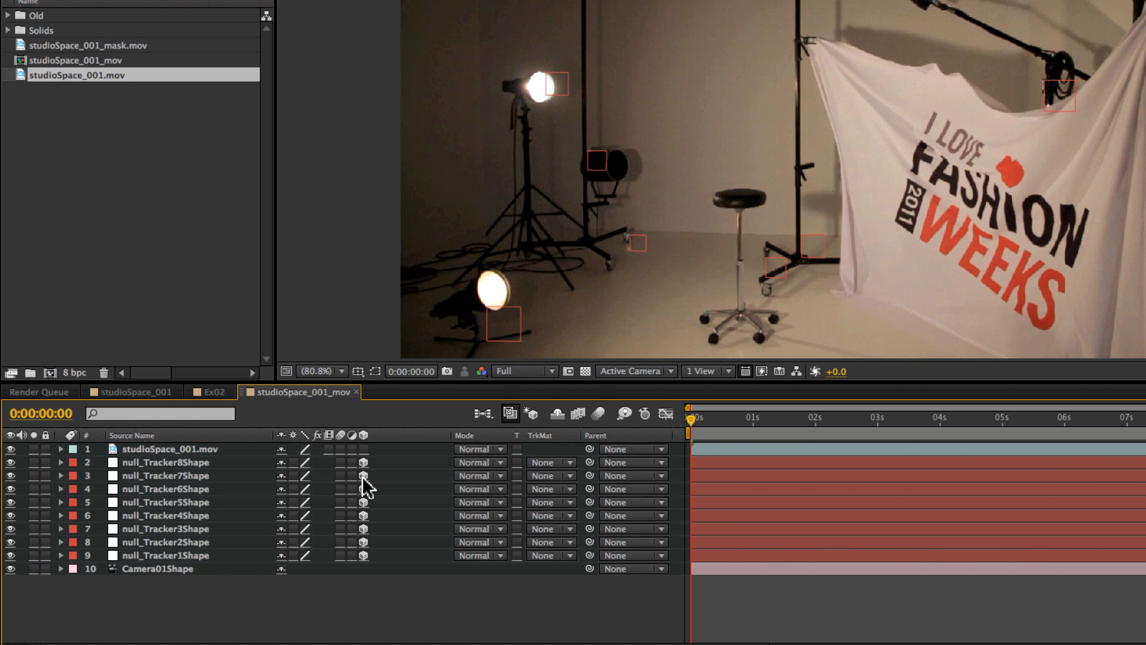
Examine the position values of the null_Tracker8Shape, null_Tracker3Shape and null_Tracker6Shape layers, and collapse their properties.
click(241, 464)
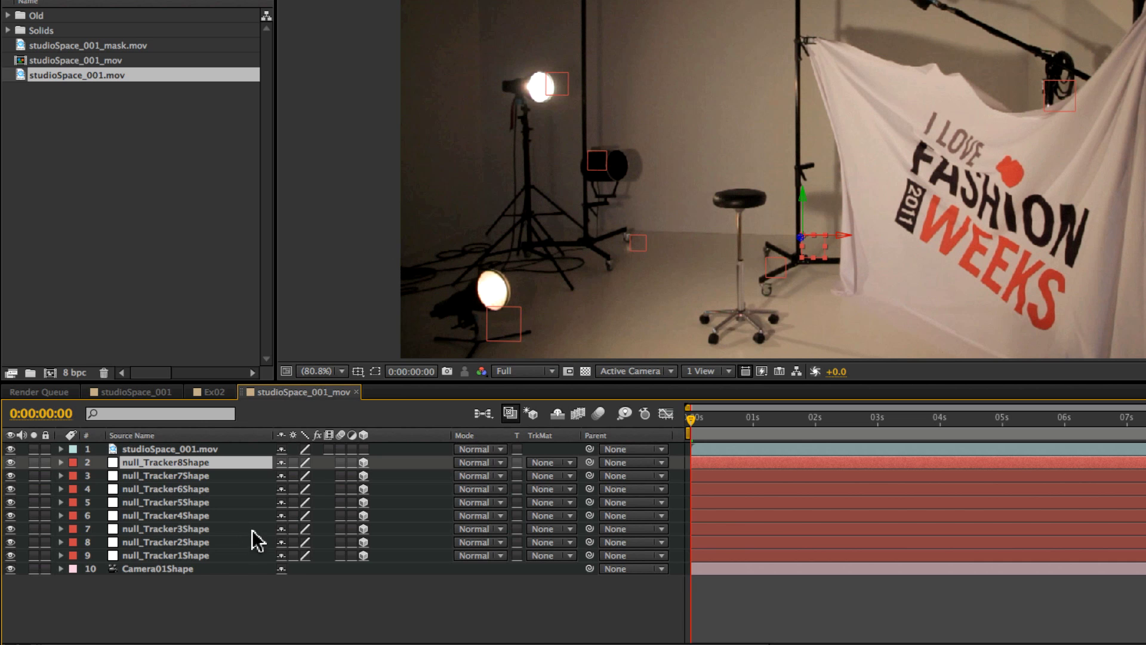
key(p)
click(222, 542)
key(p)
click(203, 502)
key(p)
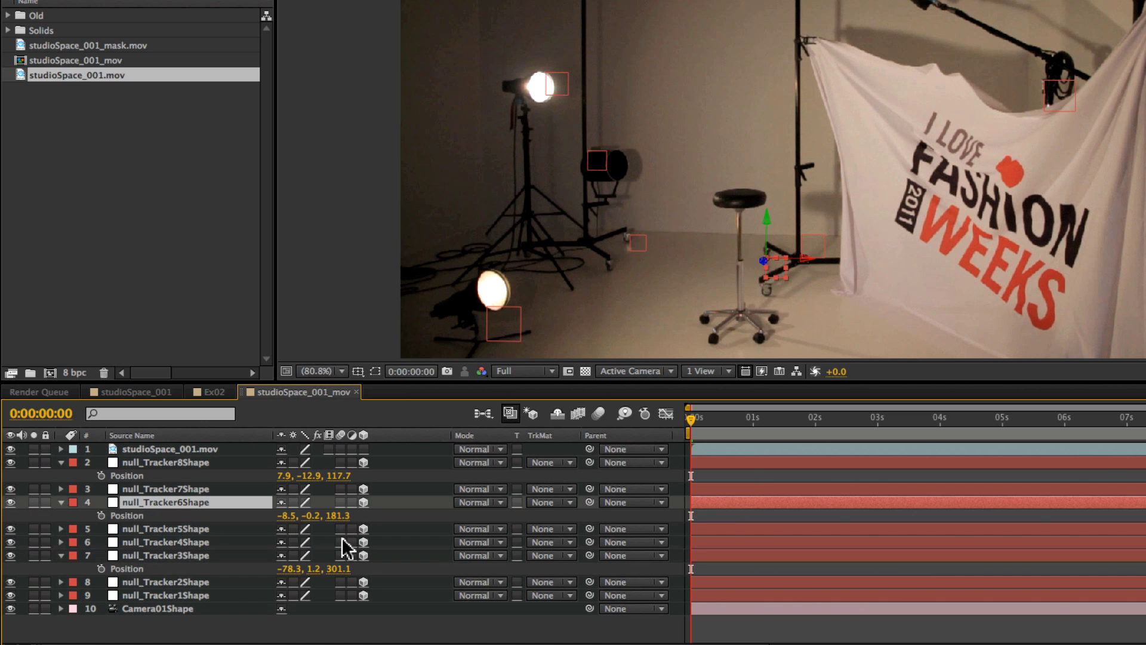
click(61, 502)
click(60, 462)
click(61, 529)
click(179, 613)
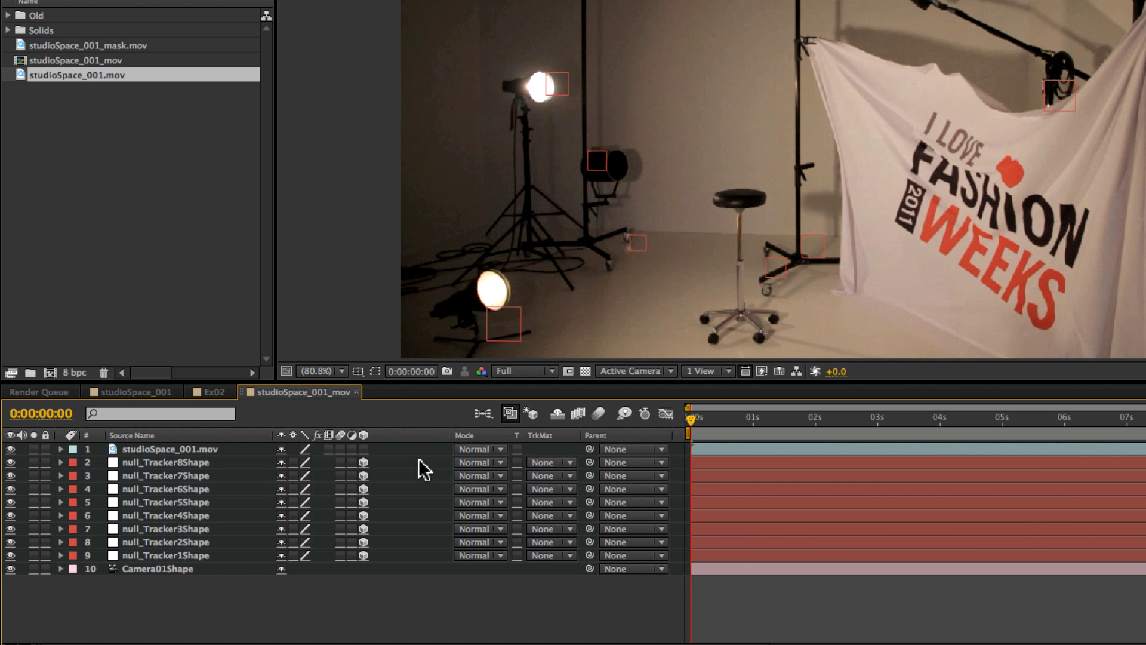
Hide all the tracker null layers and create a new 200 × 200 px white solid.
drag(11, 463, 14, 517)
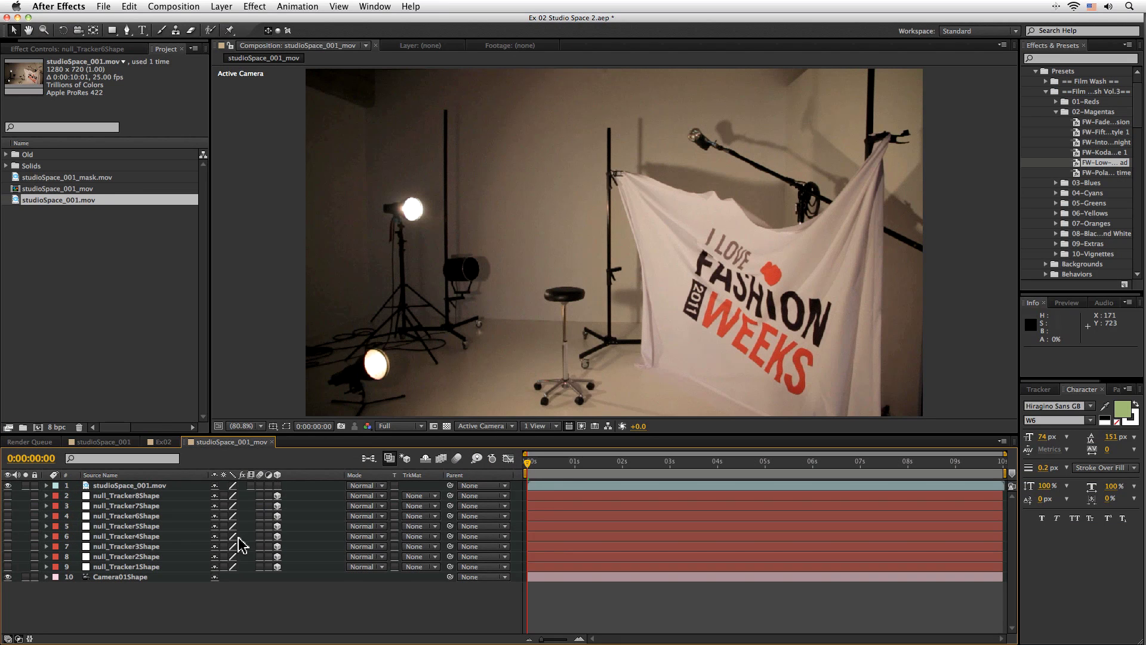
click(225, 6)
mouse_move(235, 29)
click(418, 33)
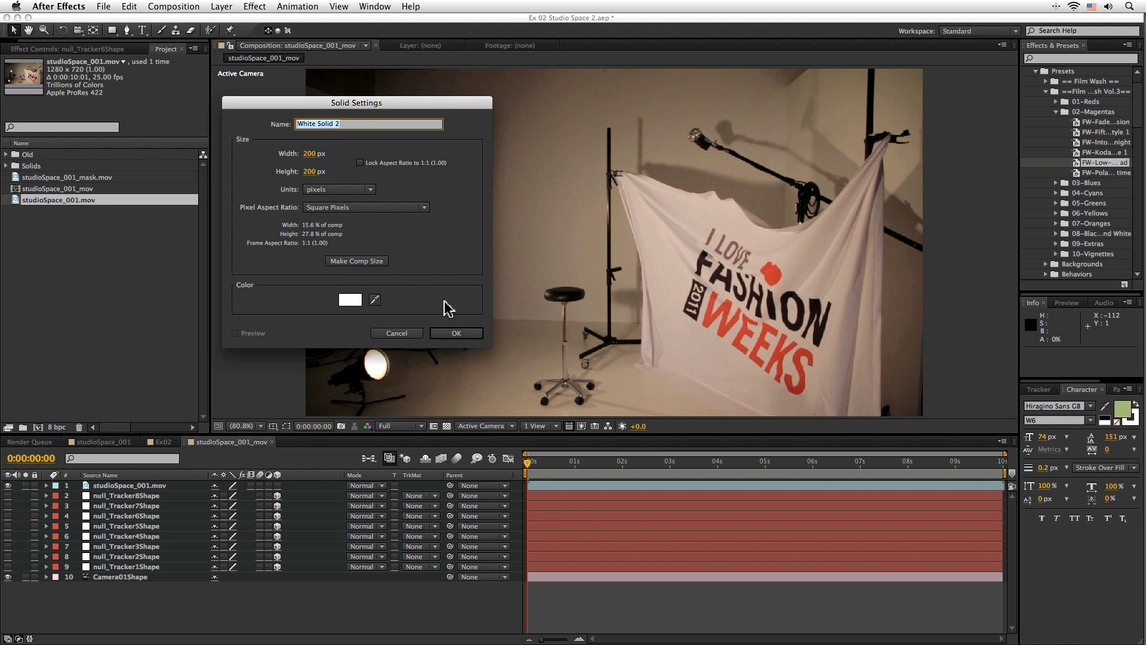
click(456, 334)
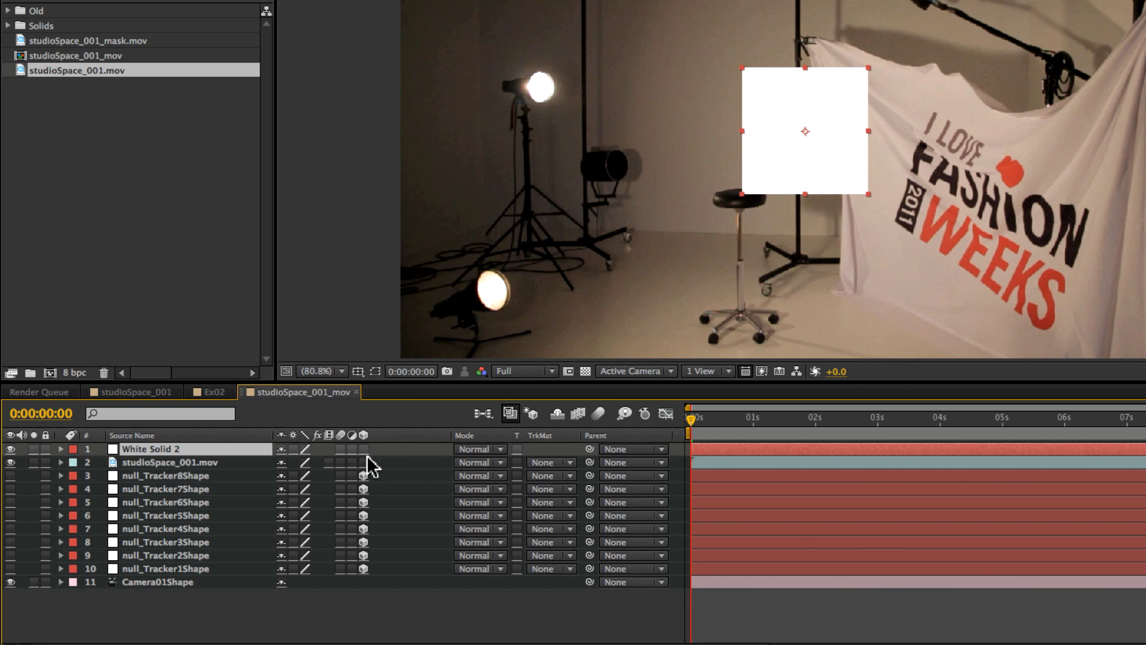
Make the white solid a 3D layer, set its X and Y position to 0, and scrub to check it.
click(363, 449)
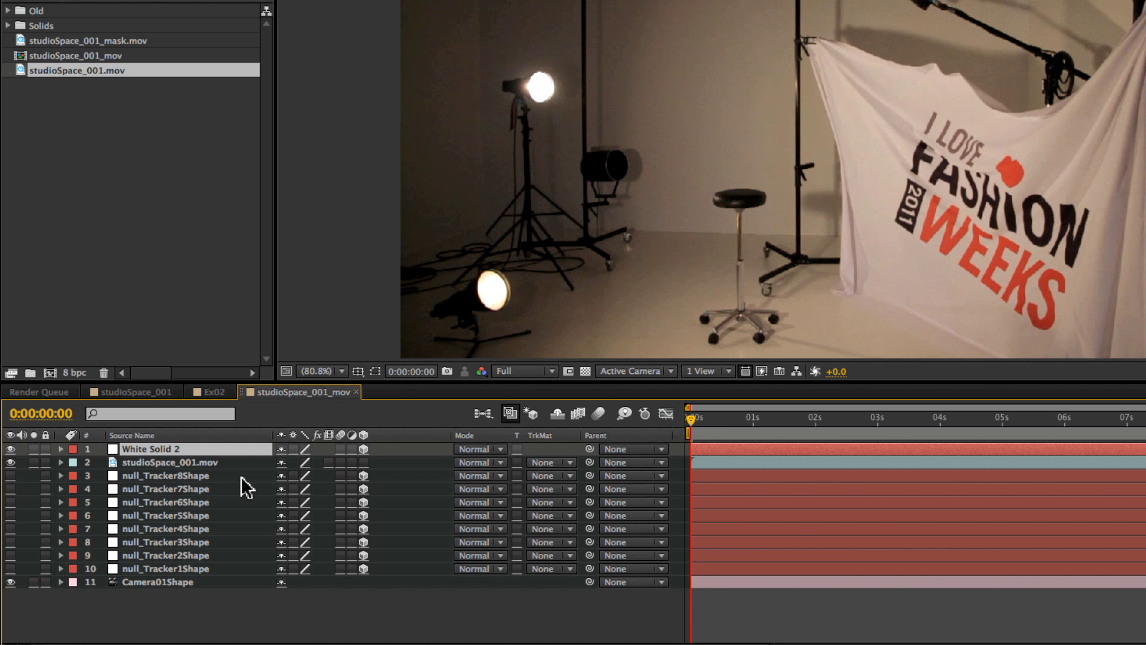
key(p)
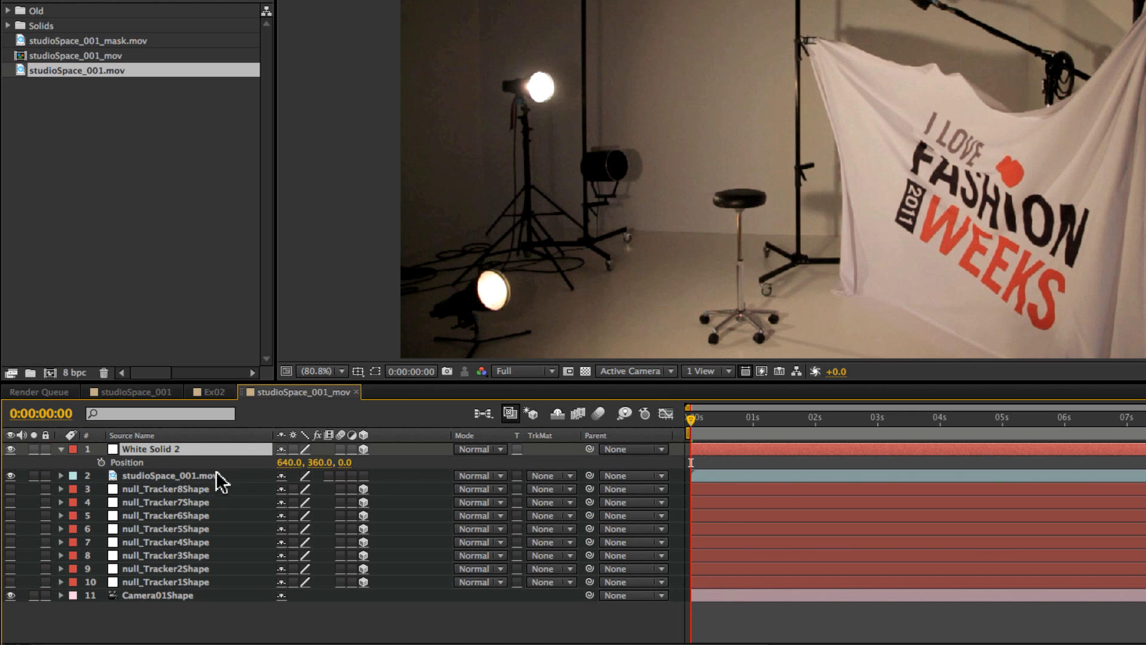
click(301, 465)
text(0)
key(Tab)
text(0)
key(Return)
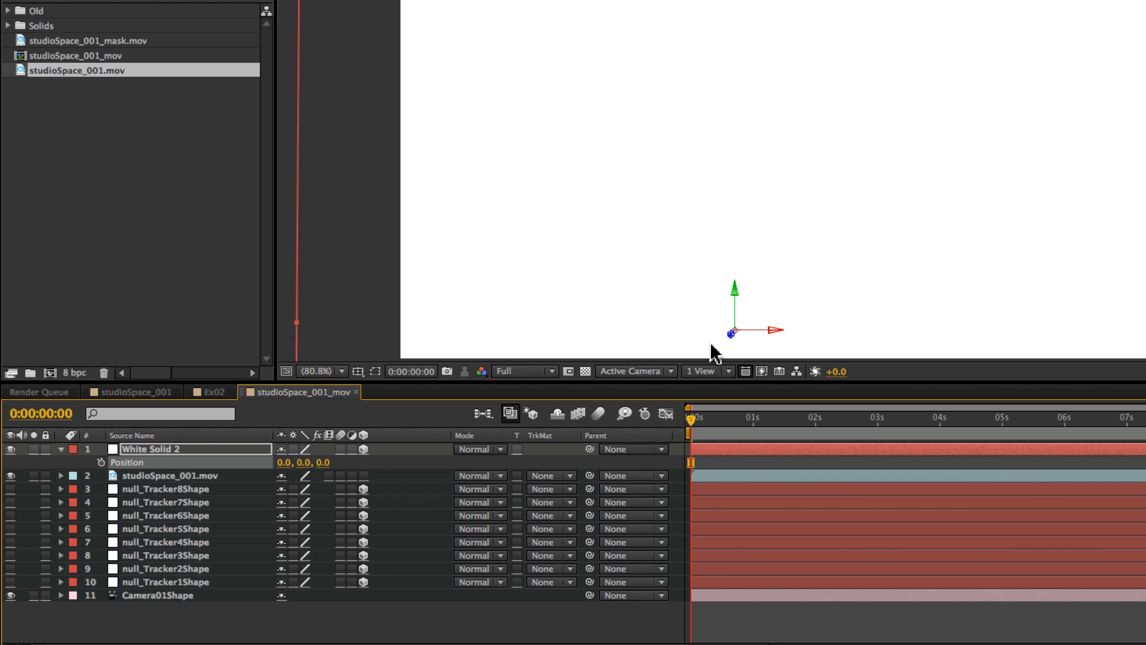
mouse_move(694, 425)
mouse_down()
mouse_move(1130, 402)
mouse_move(1145, 417)
mouse_move(708, 420)
mouse_up()
key(Home)
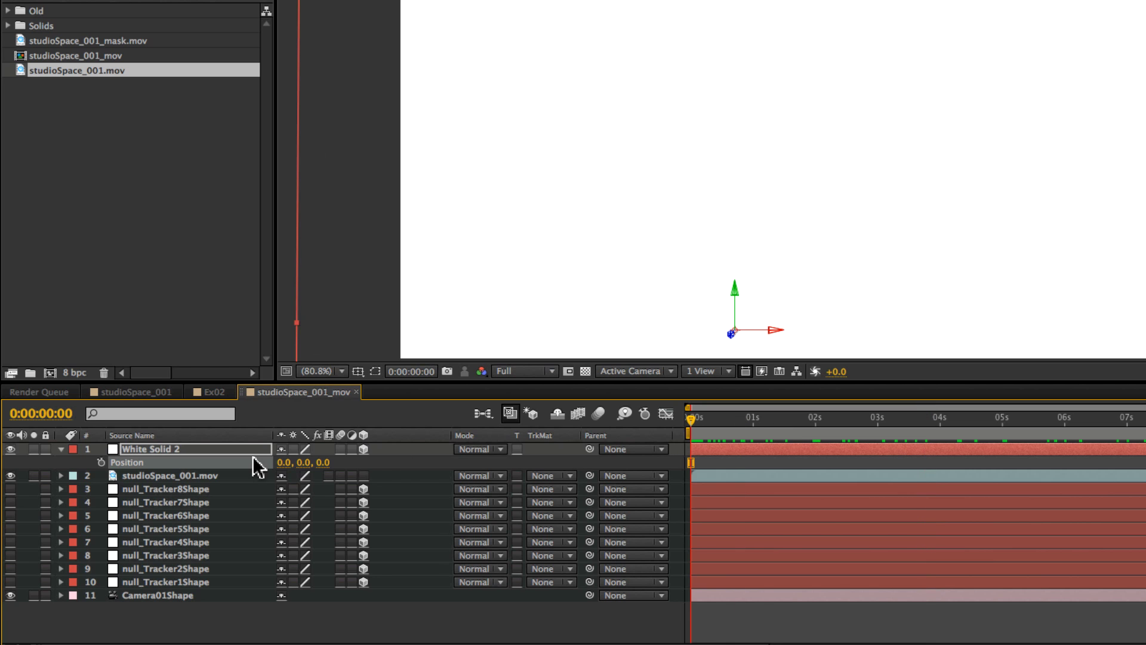
Scale the white solid to 8% and scrub through the shot to check that it sticks at the stool's base.
key(shift+s)
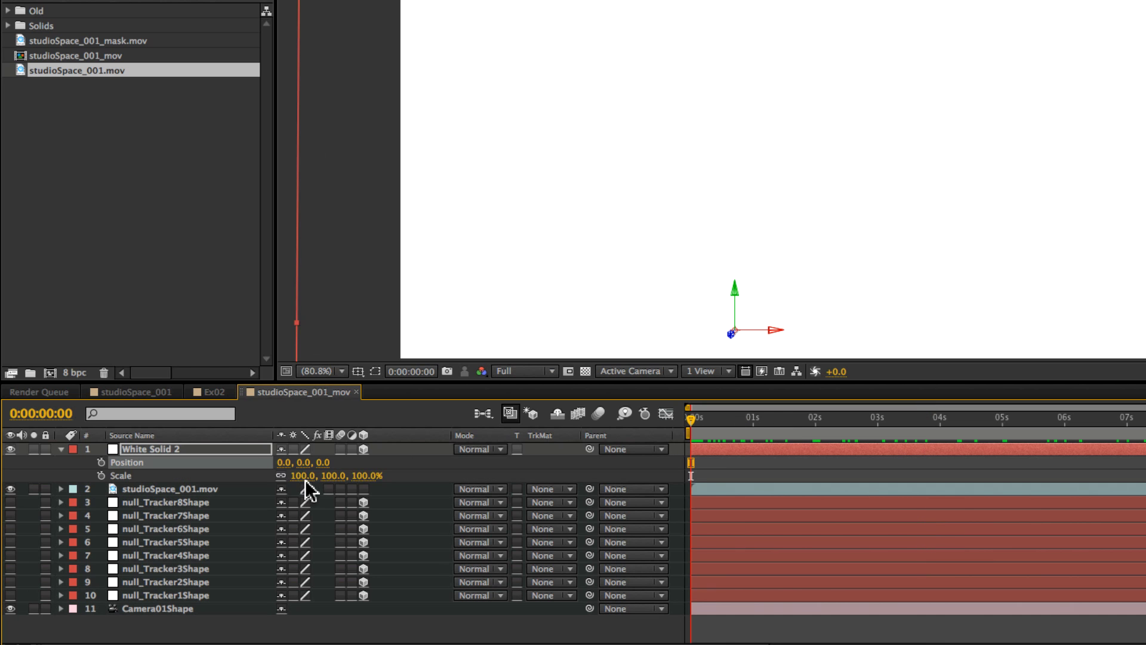
drag(302, 476, 243, 477)
drag(692, 418, 1145, 418)
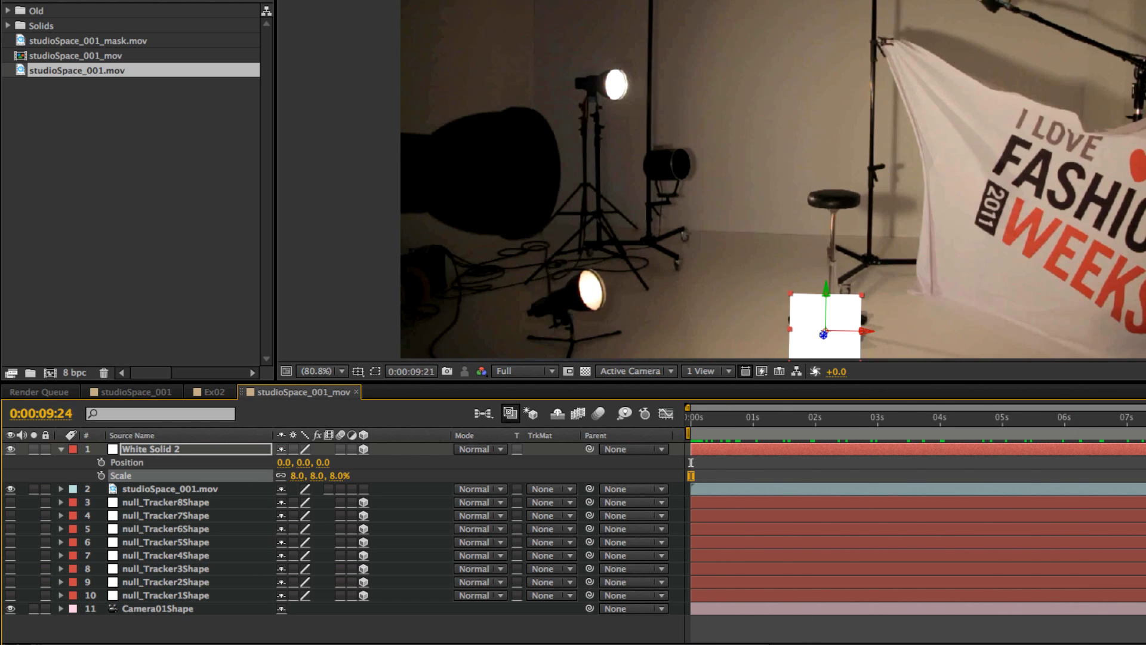
key(Home)
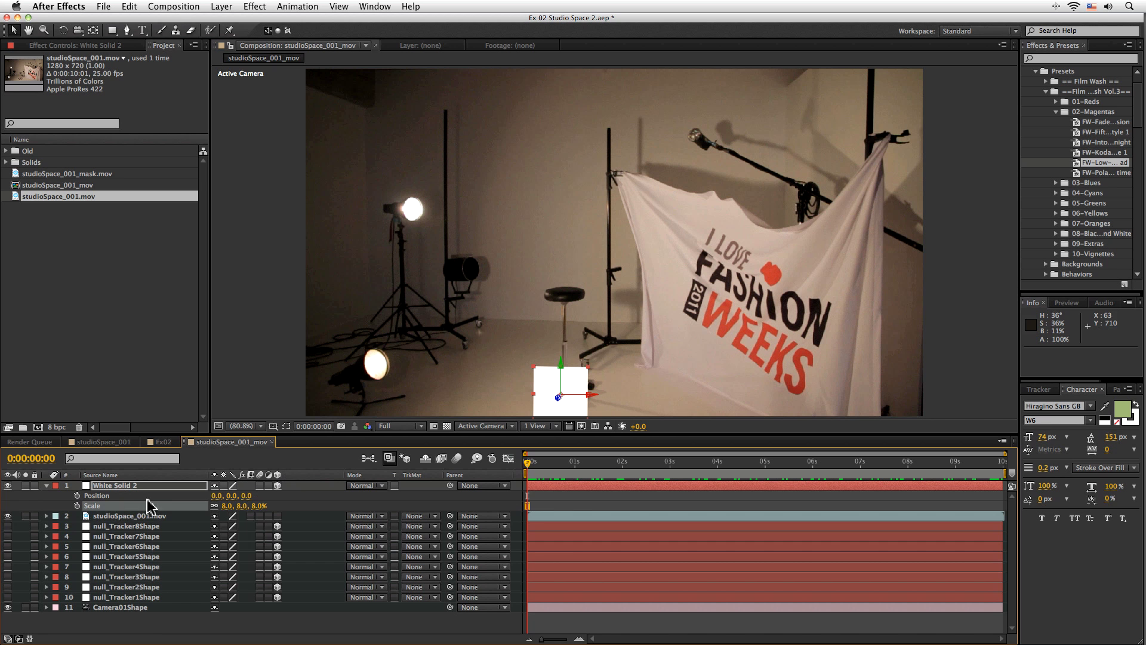
Lay the white solid flat by setting its X orientation to 90° and enlarge it to a scale of 285% as a floor.
key(shift+r)
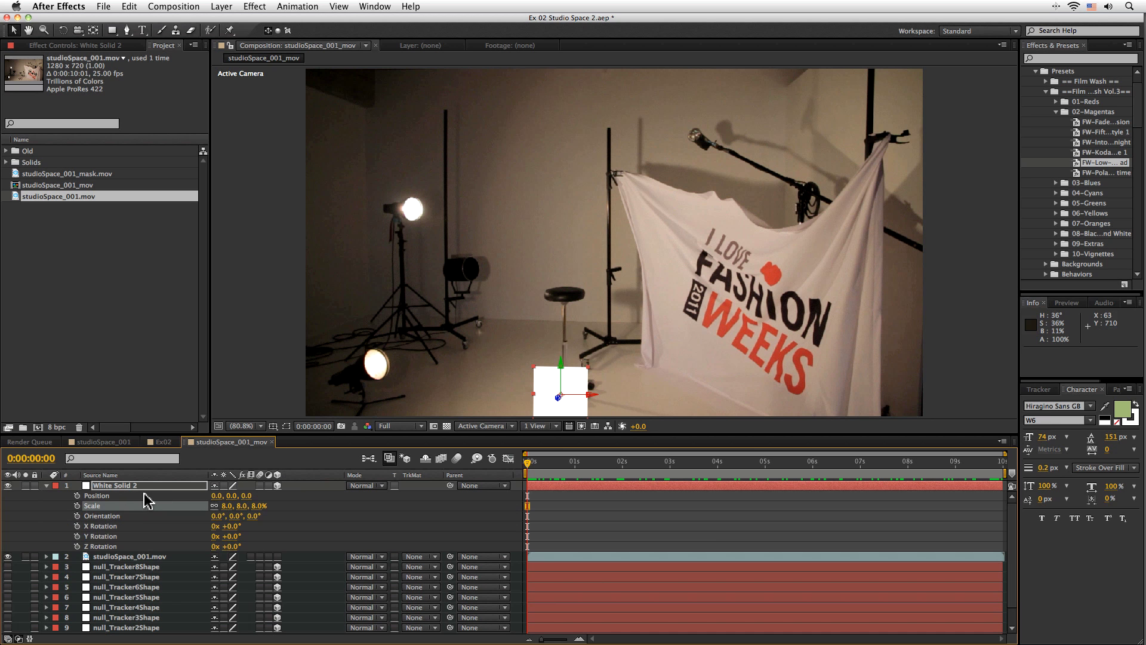
click(219, 516)
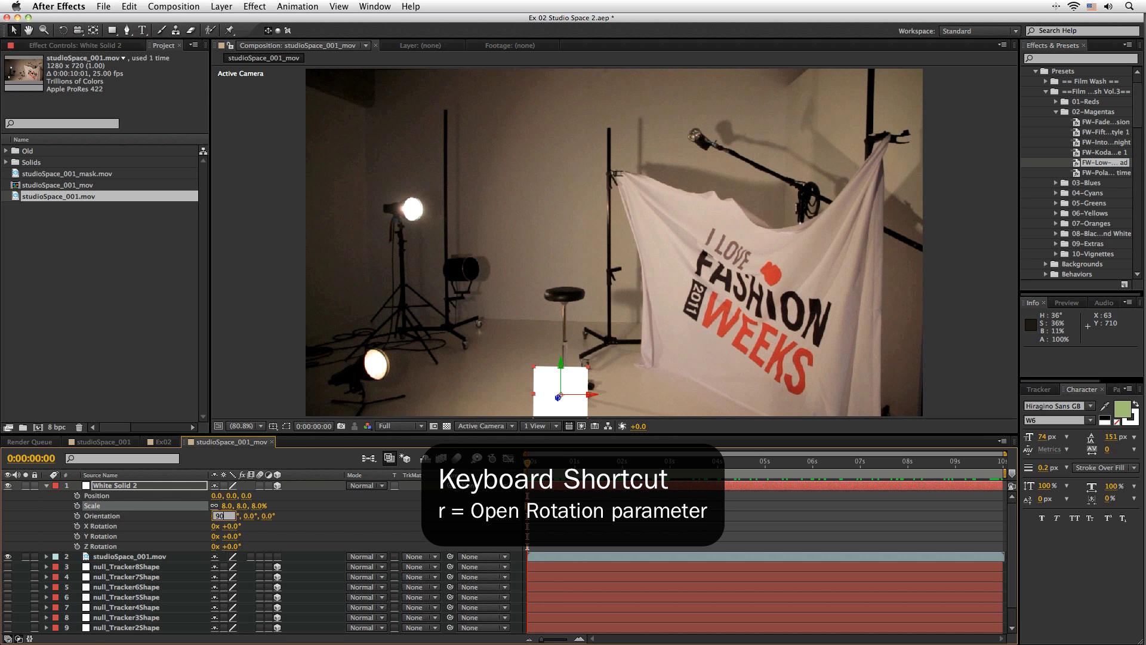
key(Return)
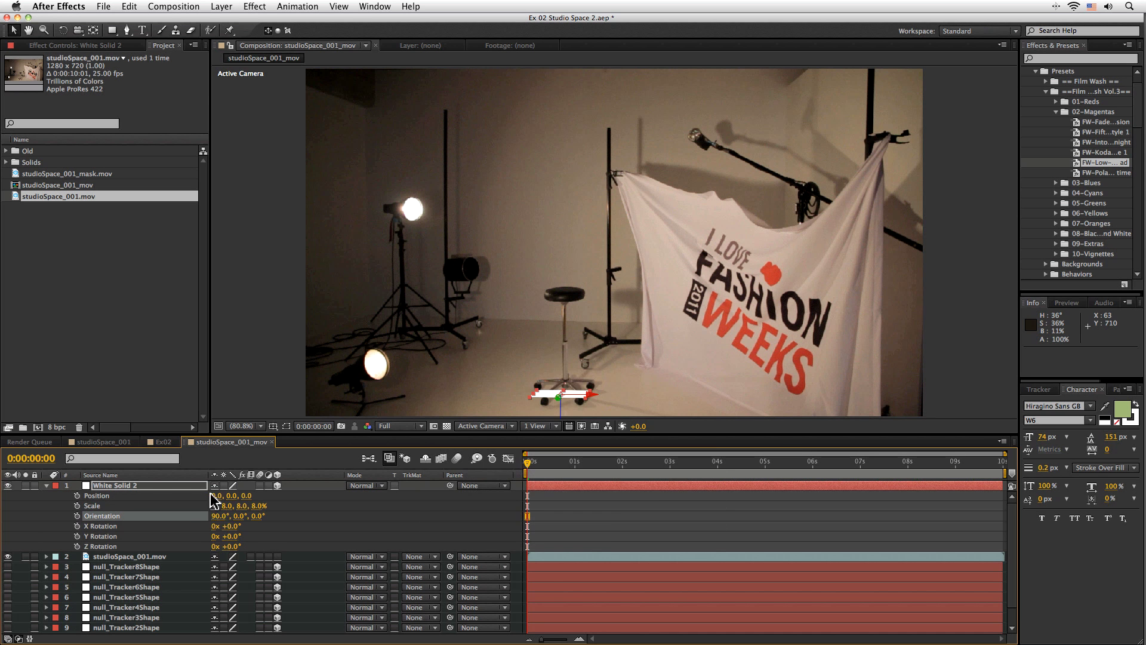
drag(222, 505, 333, 508)
drag(530, 466, 423, 471)
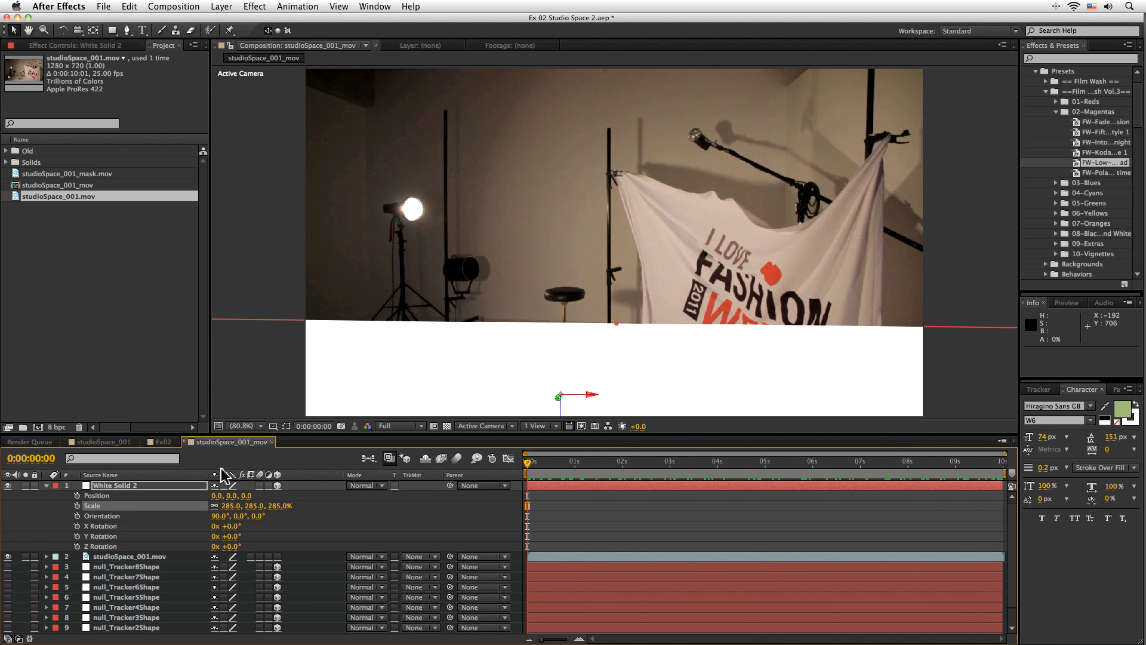
Add a text layer reading "TEXTY TEXT" and make it a 3D layer.
click(142, 31)
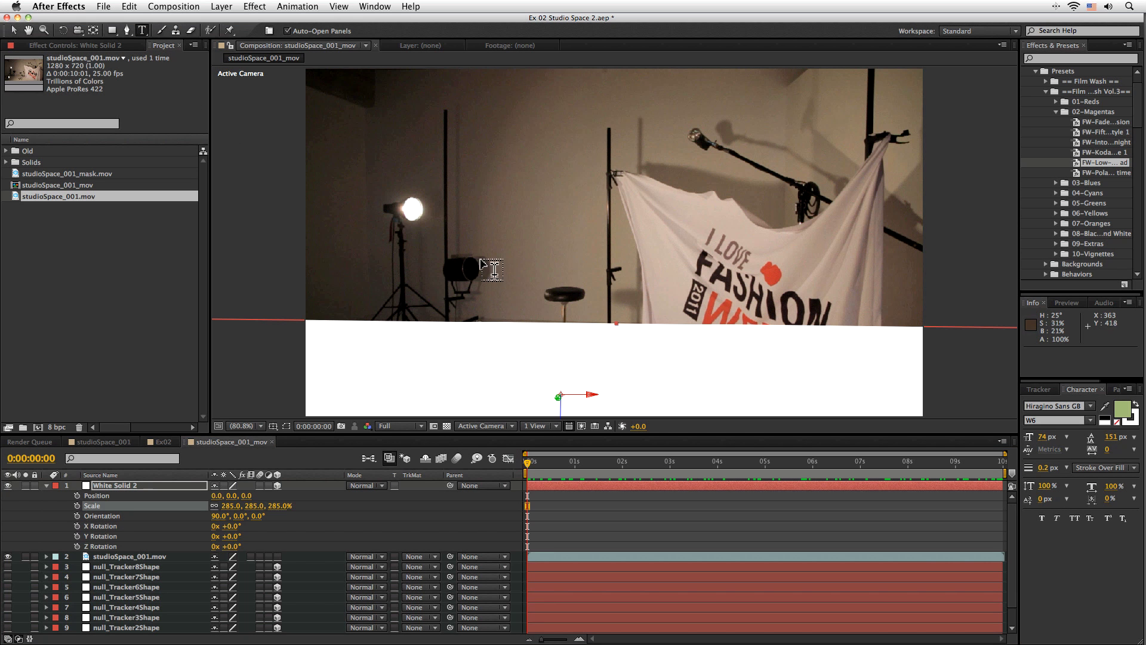
click(484, 232)
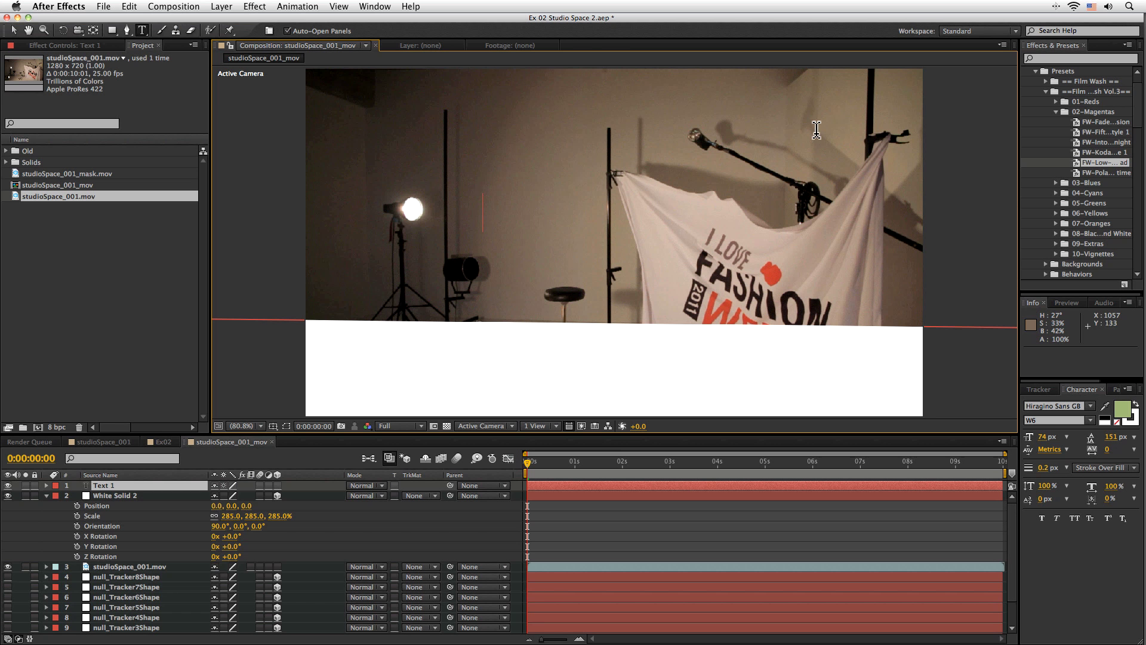
text(TEXTY TEXT)
key(KP_Enter)
click(277, 485)
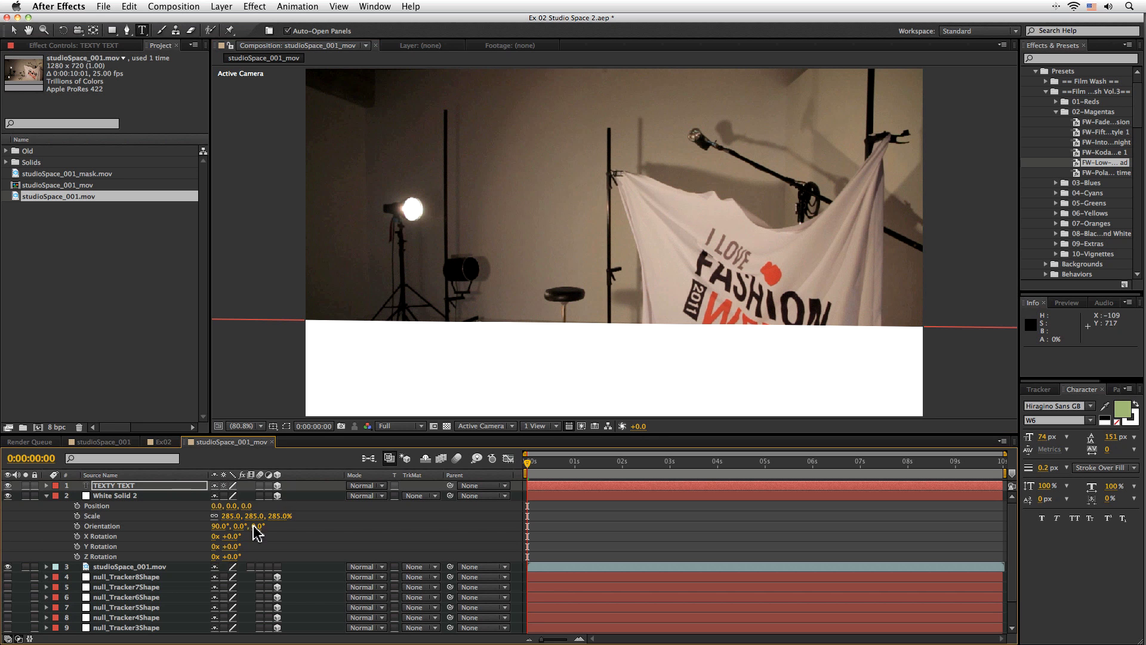
Set the text layer's X and Y position to 0 so it sits at the scene origin.
click(166, 484)
key(p)
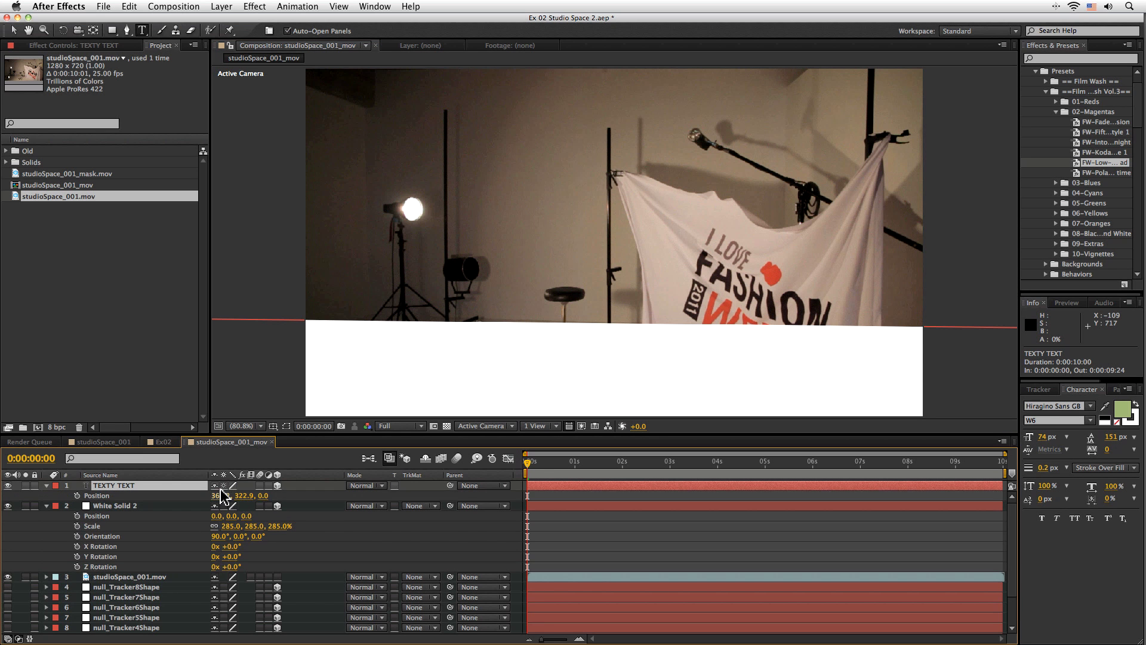
text(0)
key(Tab)
text(0)
key(Return)
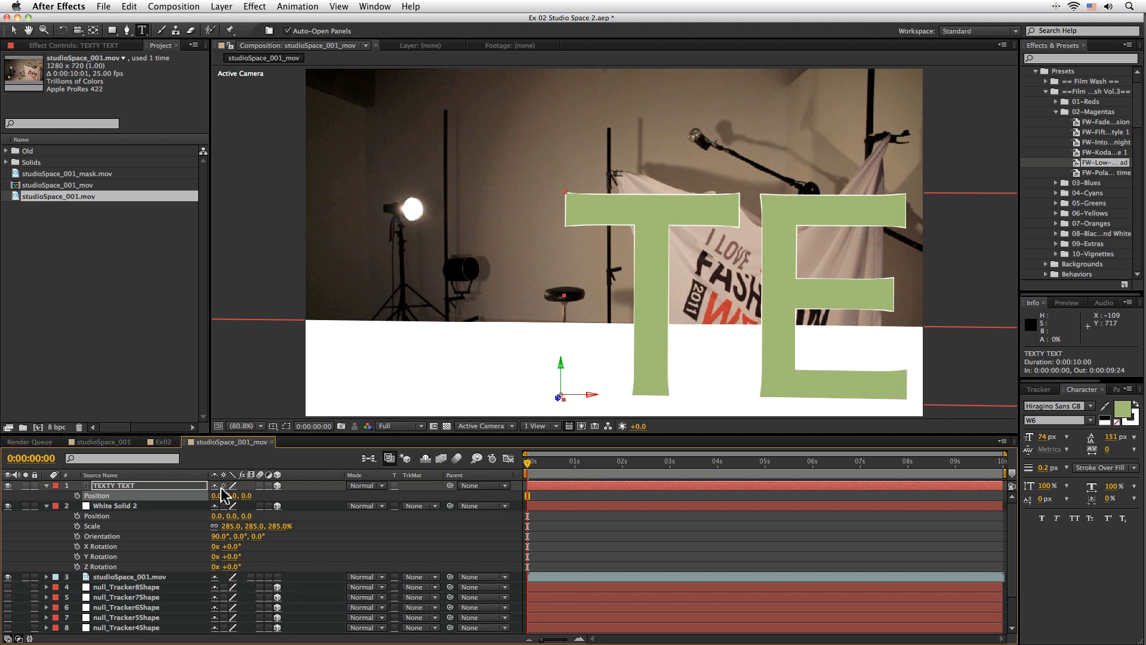
Scale the text layer to 29% and place it at position -60, -25, 0.
key(shift+s)
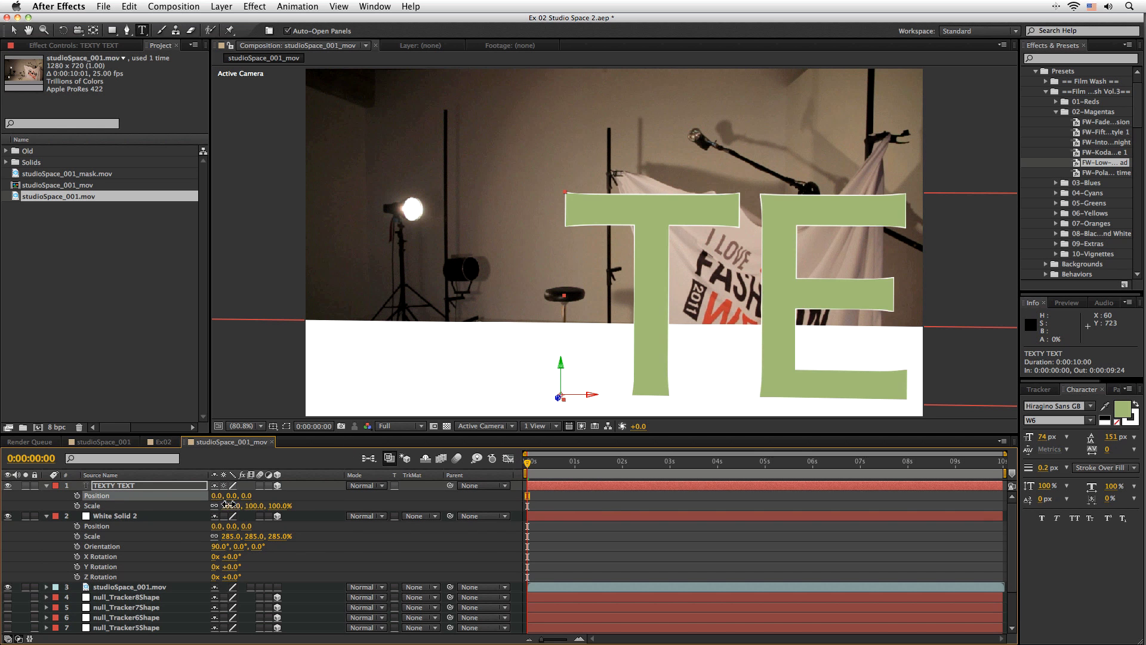
mouse_move(226, 505)
mouse_down()
mouse_move(189, 510)
mouse_move(203, 496)
mouse_move(240, 499)
mouse_move(223, 493)
mouse_up()
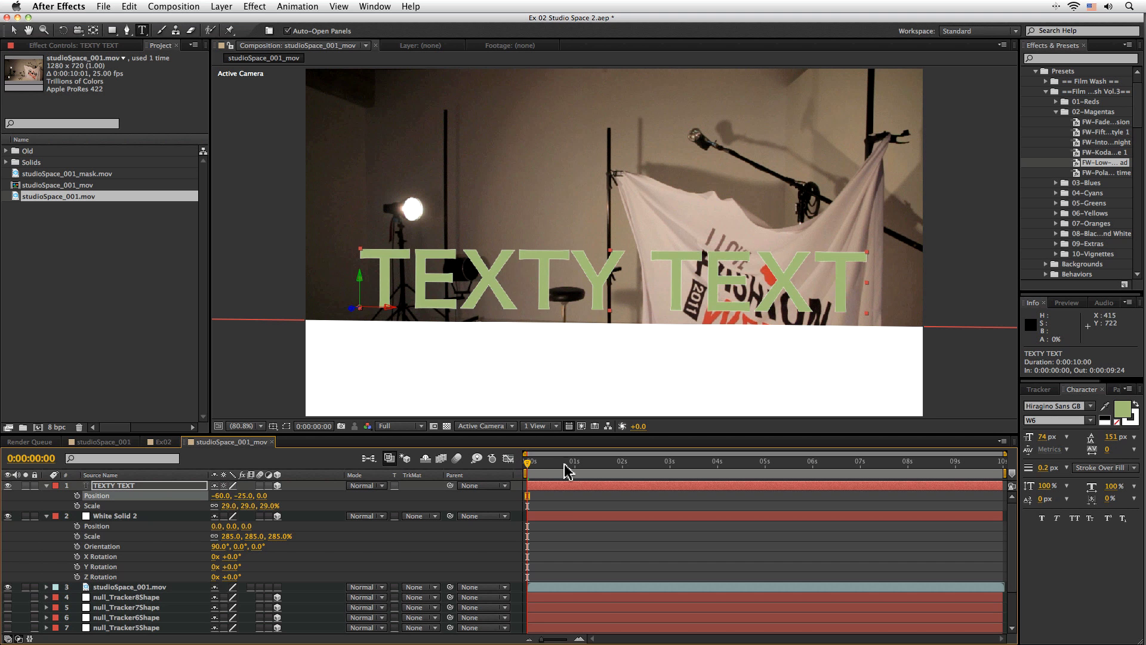
Hide the White Solid 2 floor and scrub through the whole shot to check how the text tracks.
click(8, 516)
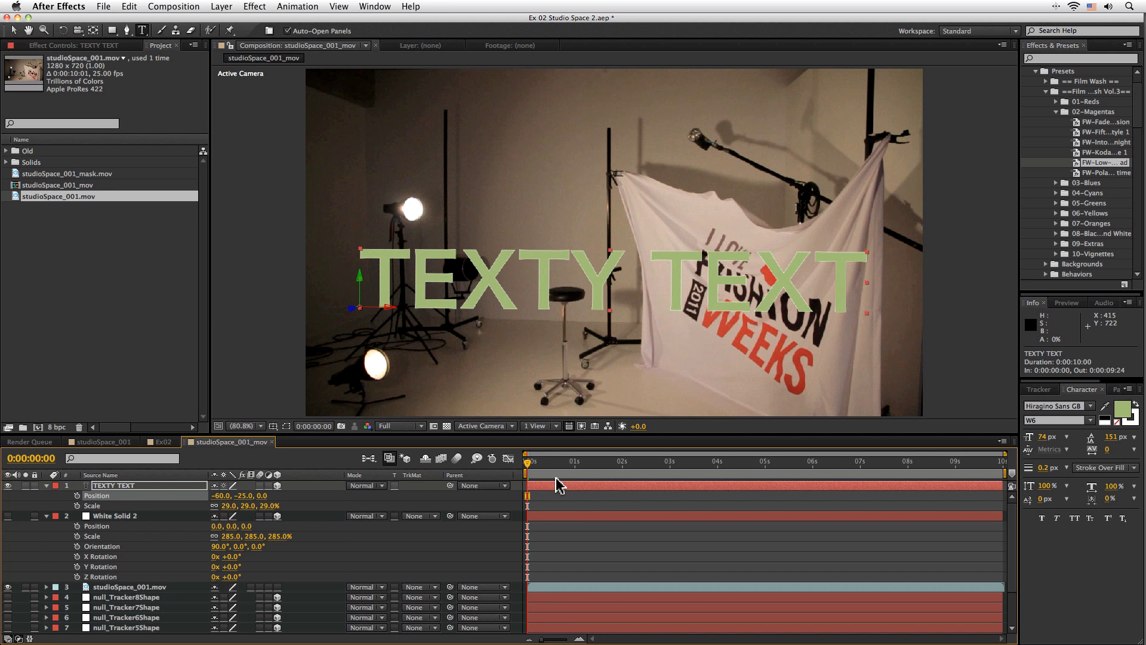
drag(532, 469, 1000, 468)
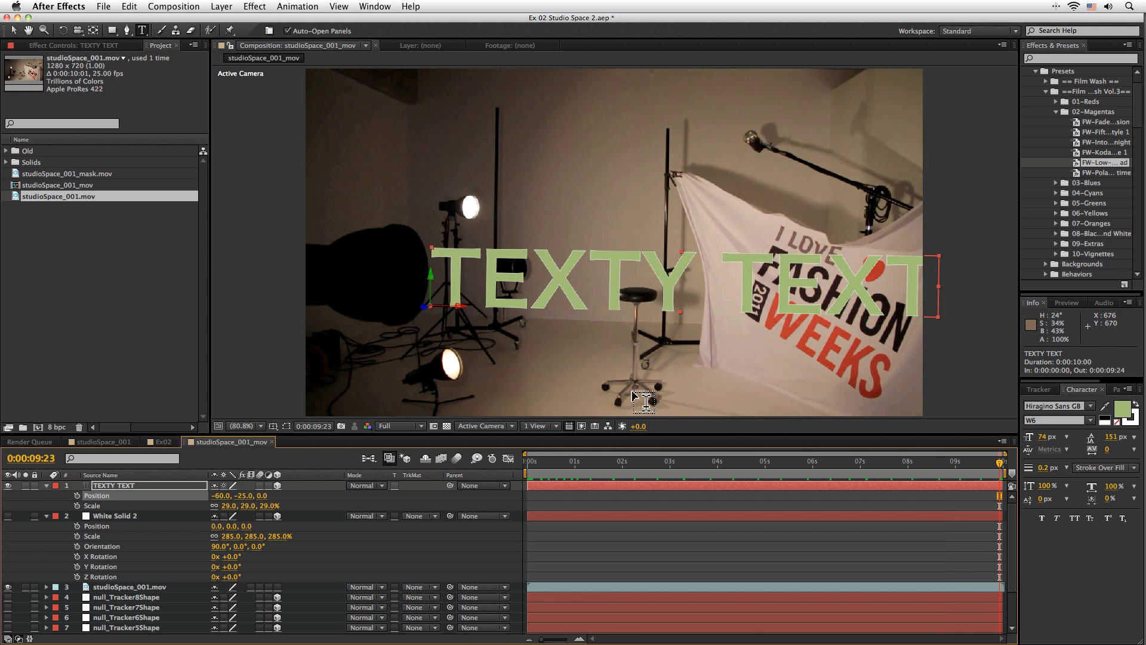
drag(1001, 468, 527, 469)
Make the null_Tracker7Shape layer visible in the composition and show its Position values.
click(164, 607)
double_click(158, 607)
click(349, 45)
click(8, 607)
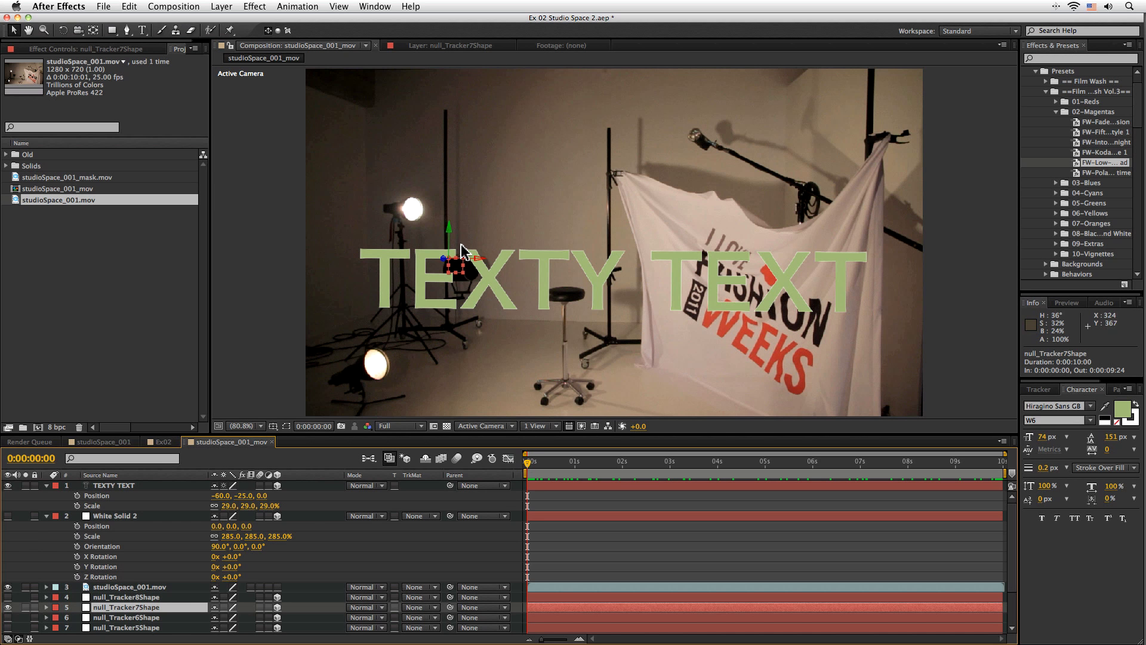
click(438, 423)
key(p)
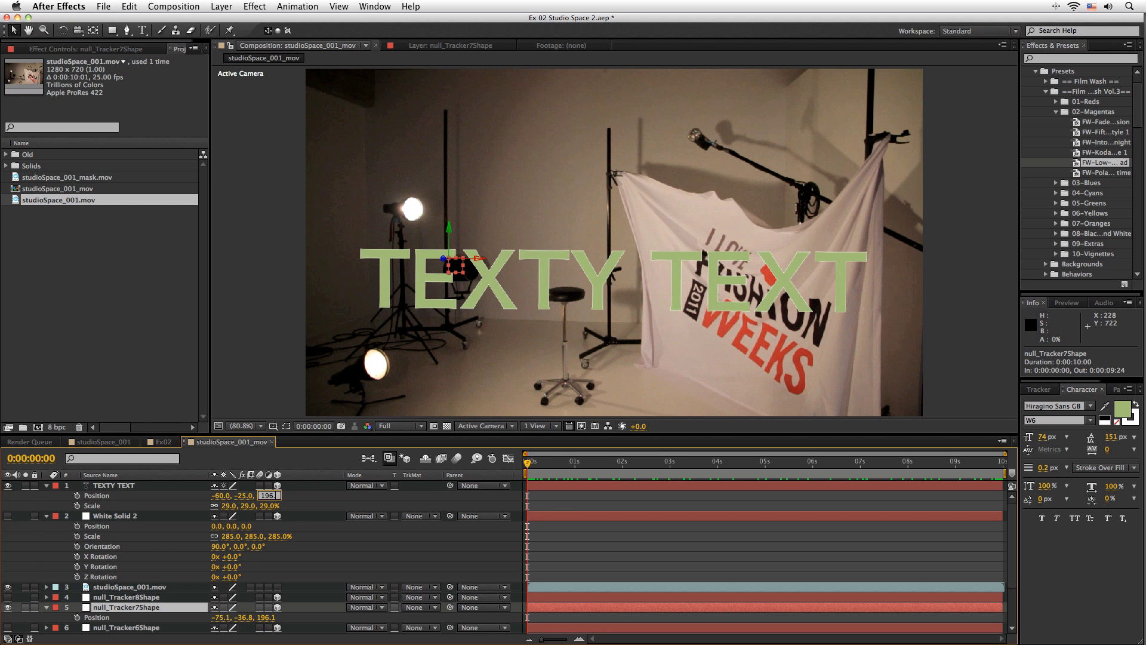
Try the tracker null's Z position of 196.1 on the text layer, scrub the shot, and return Z to 0.
drag(266, 496, 267, 497)
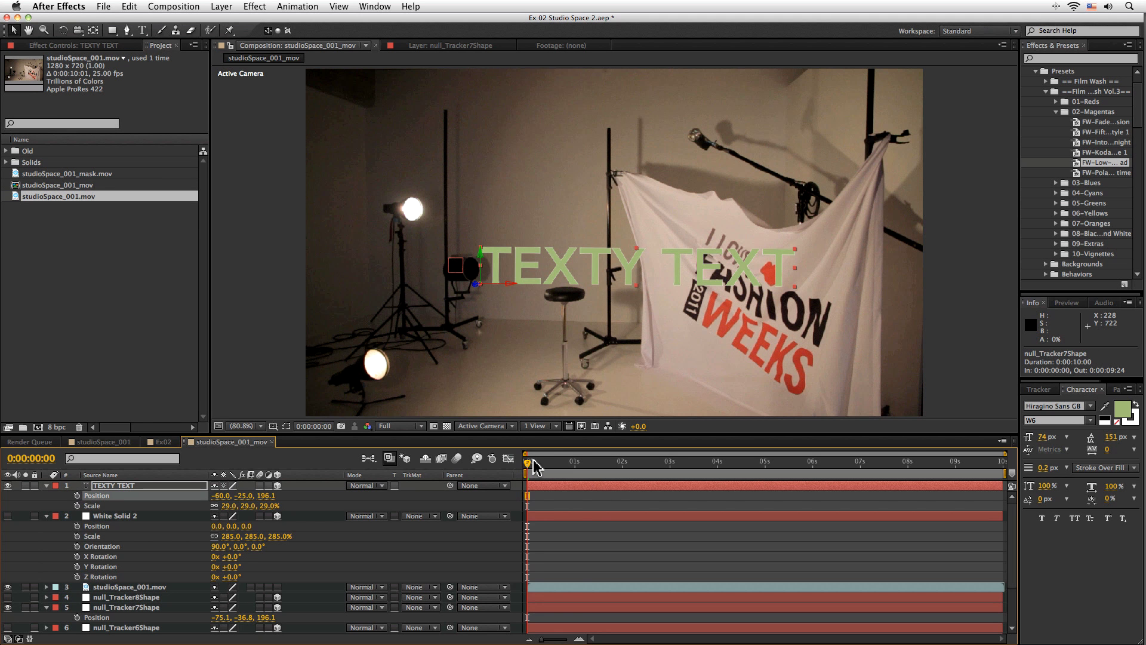
drag(530, 465, 350, 504)
key(Return)
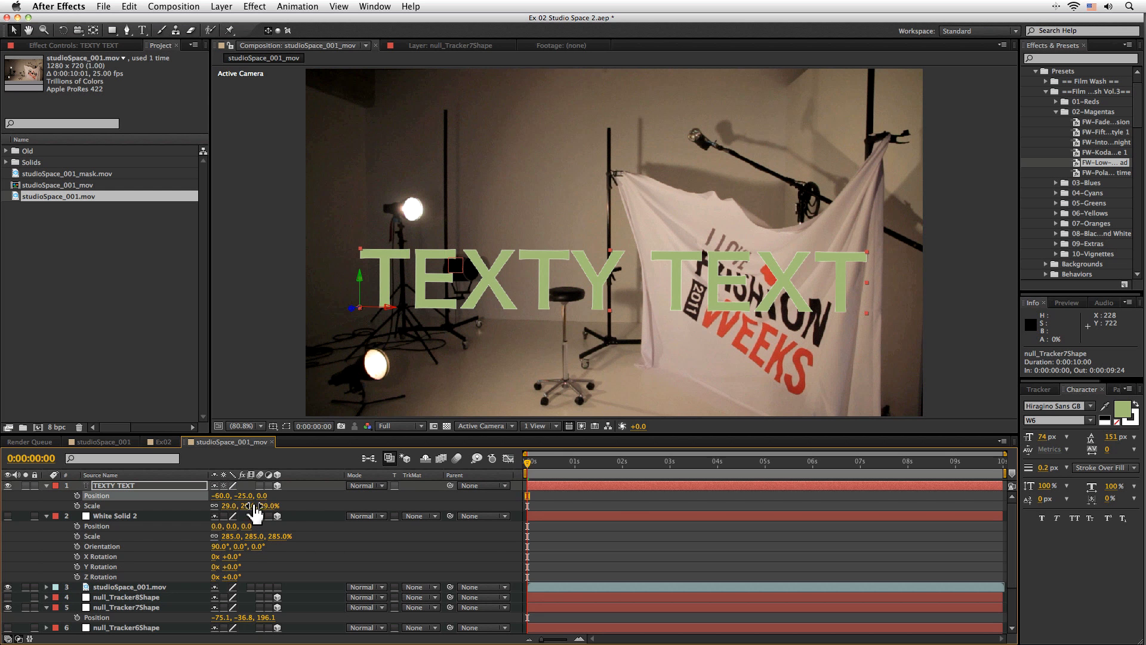
Tilt the text layer to an X orientation of 332°, unhide White Solid 2, and collapse both layers.
key(r)
drag(219, 500, 205, 496)
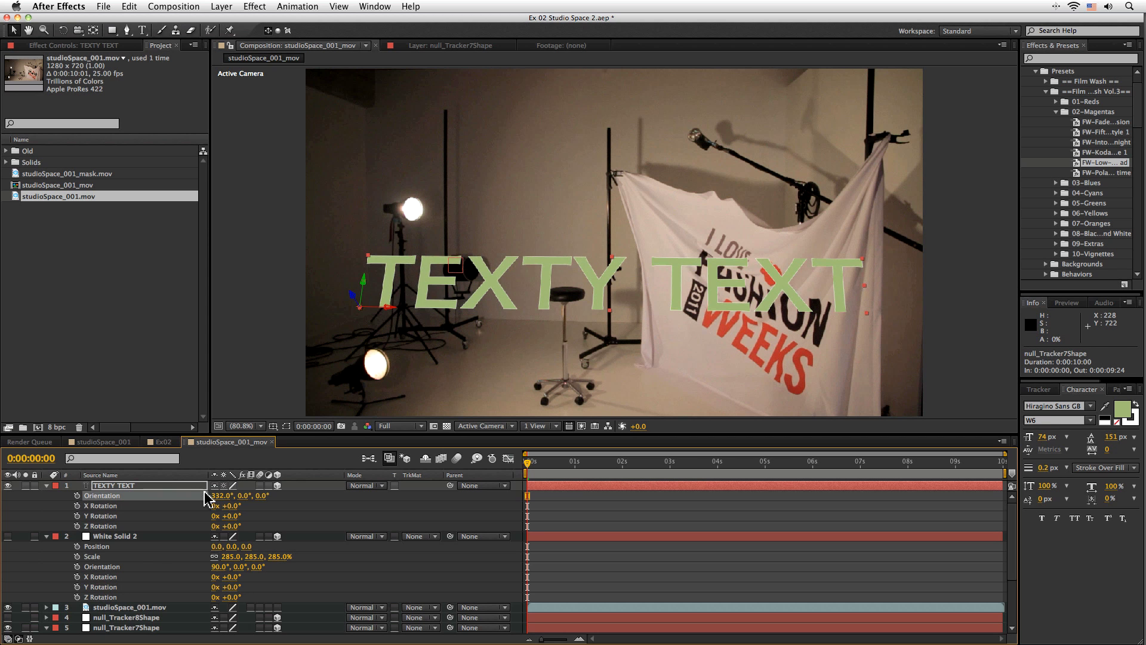
click(7, 536)
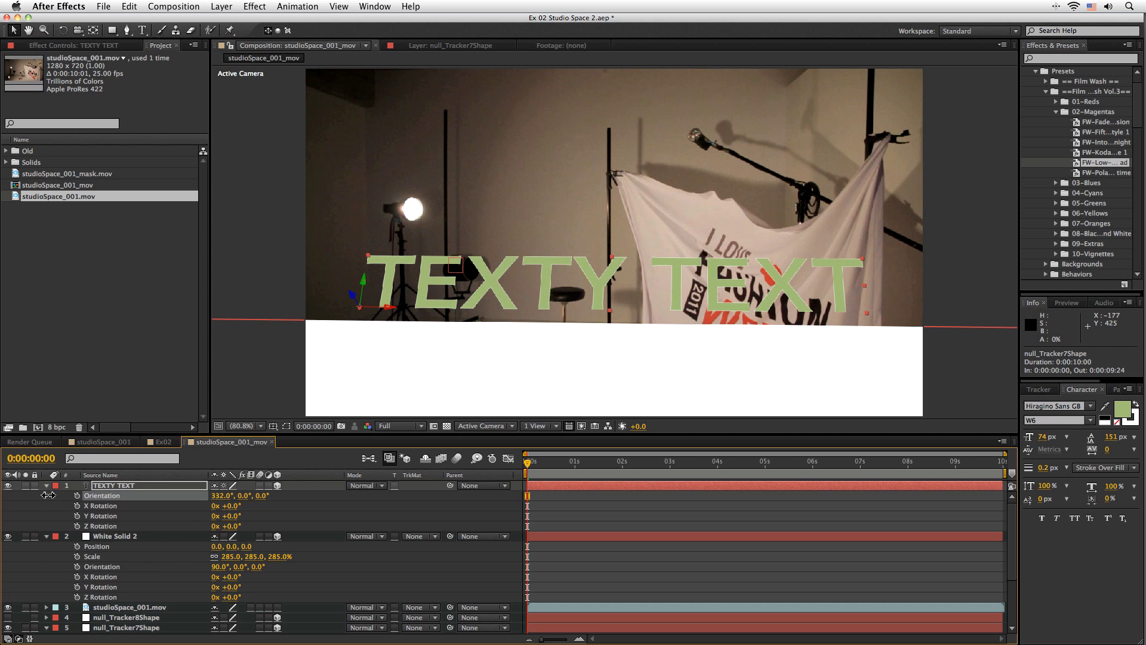
click(46, 536)
click(48, 486)
Add a new light layer of type Point with Casts Shadows enabled.
click(223, 8)
mouse_move(242, 21)
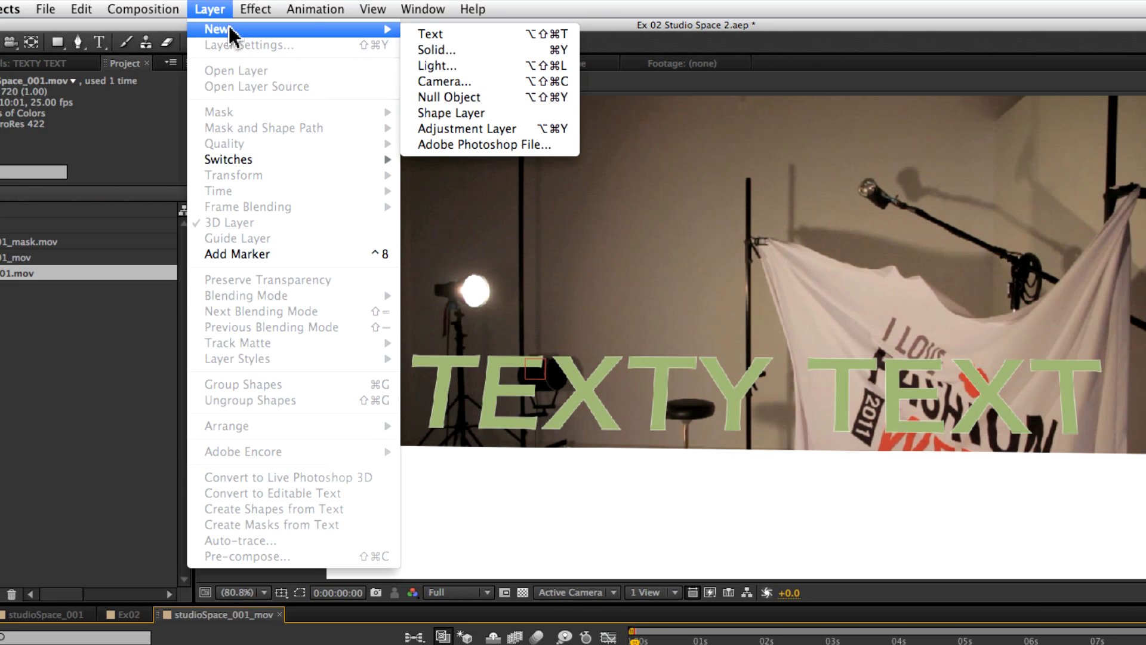
click(478, 65)
click(395, 159)
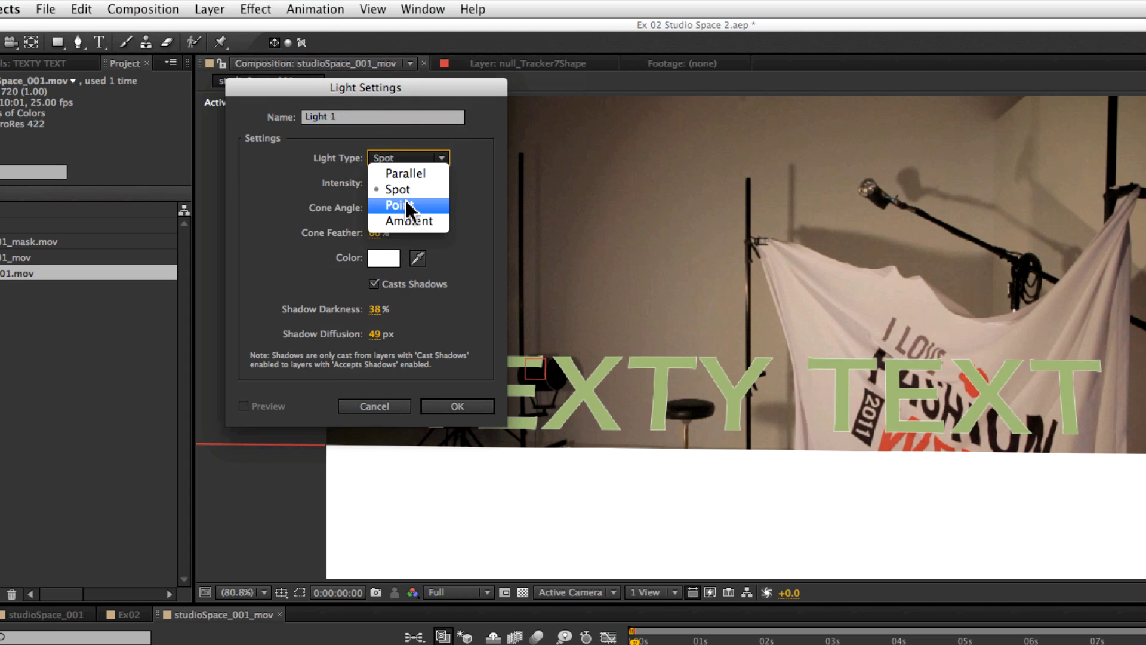
click(400, 206)
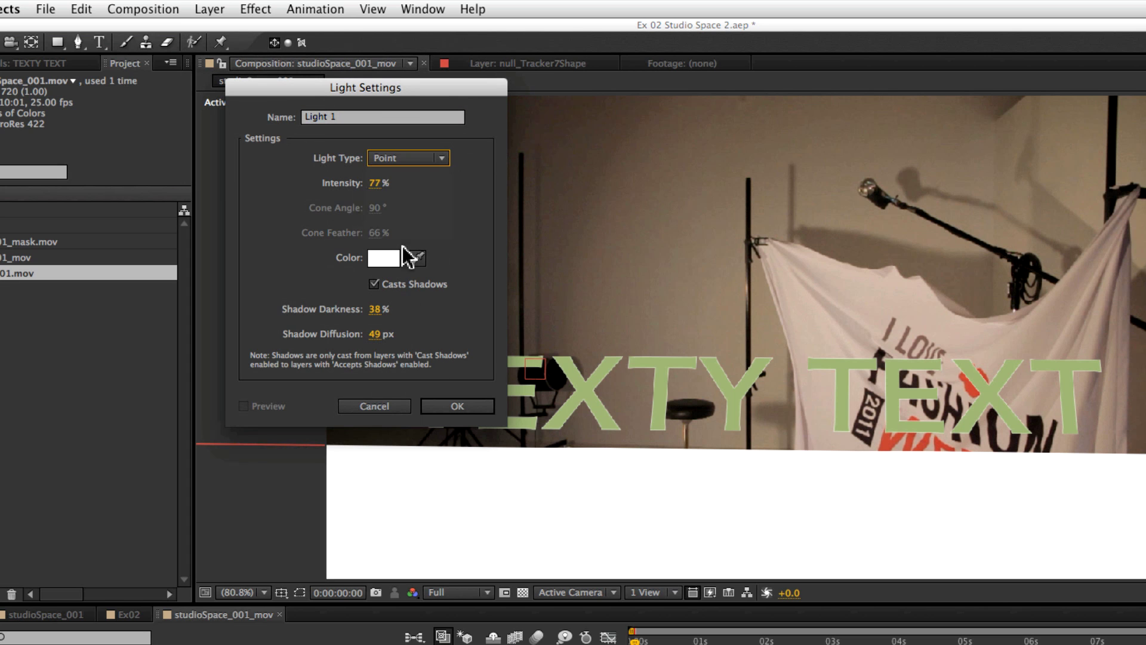
click(461, 408)
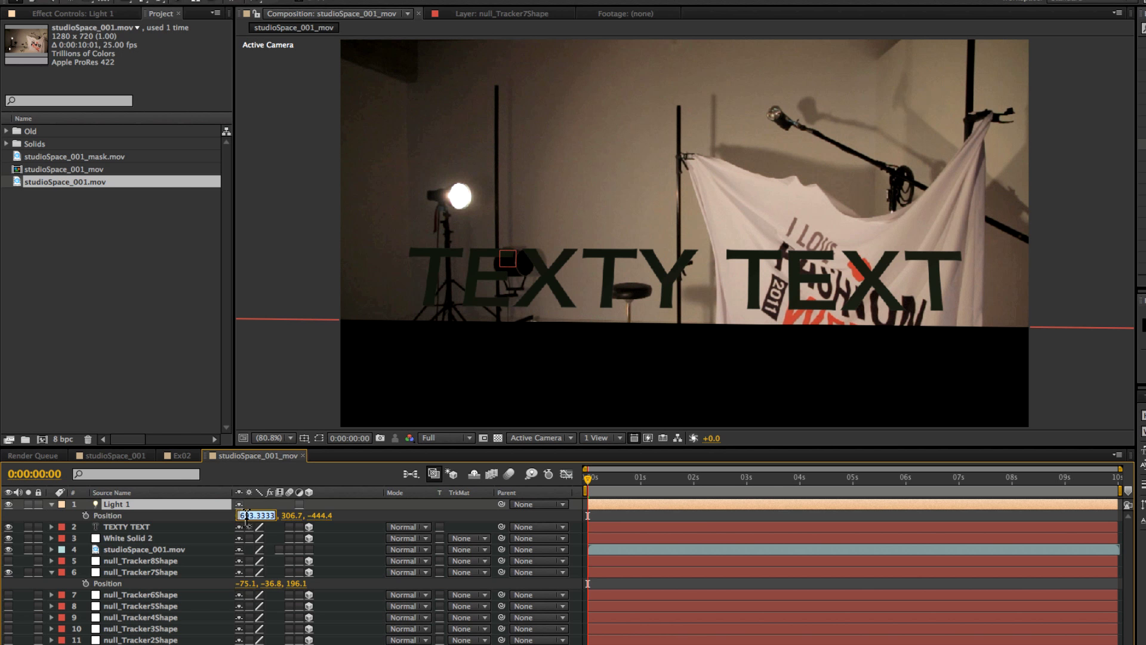
Place Light 1 at position 0, -79, 0 above the scene origin and review its light settings.
text(0)
key(Tab)
text(0)
key(Tab)
text(0)
key(Return)
mouse_move(257, 516)
mouse_down()
mouse_move(309, 503)
mouse_move(256, 514)
mouse_up()
double_click(127, 509)
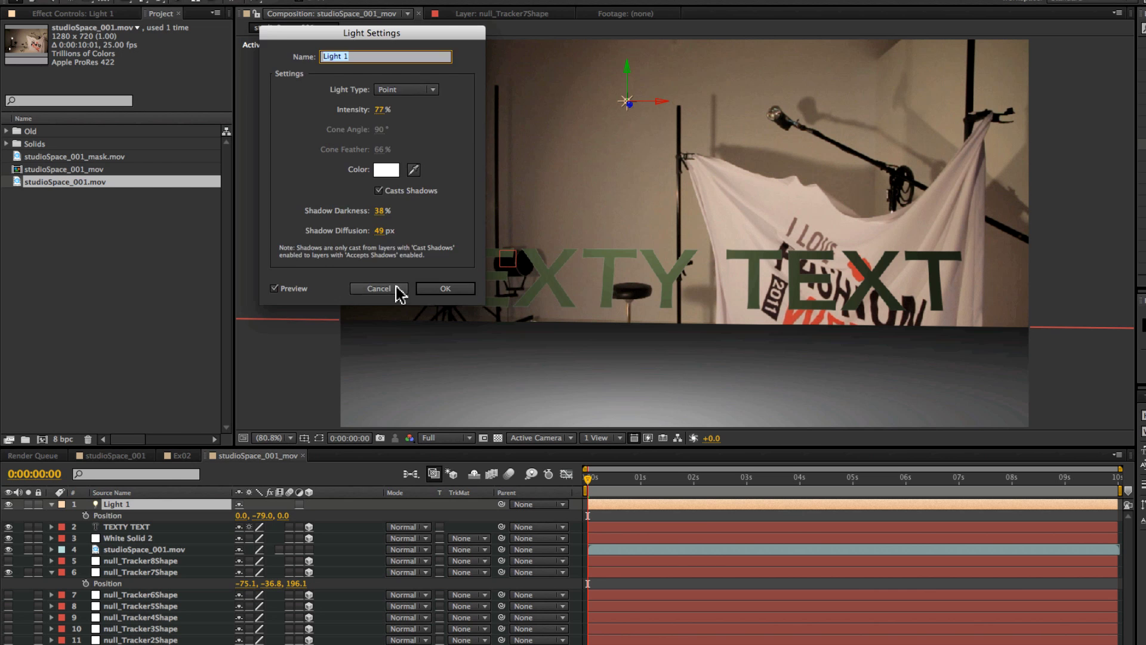
click(404, 288)
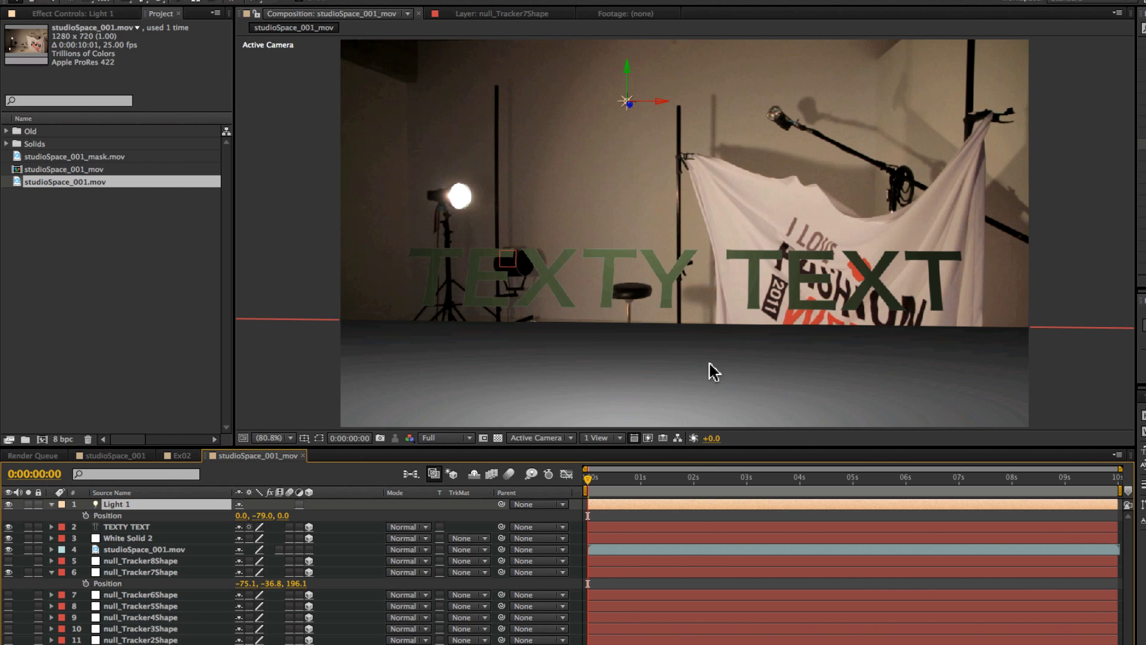
Turn on Casts Shadows for the TEXTY TEXT layer and move Light 1 to position 23, -202, -161.
click(162, 528)
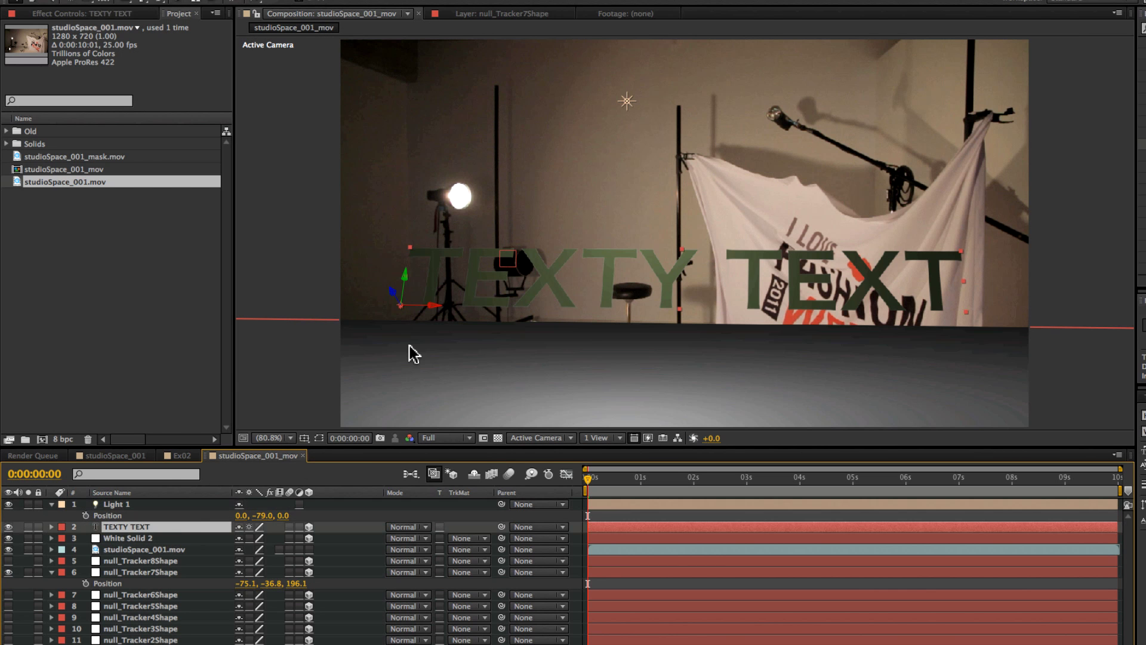
click(51, 526)
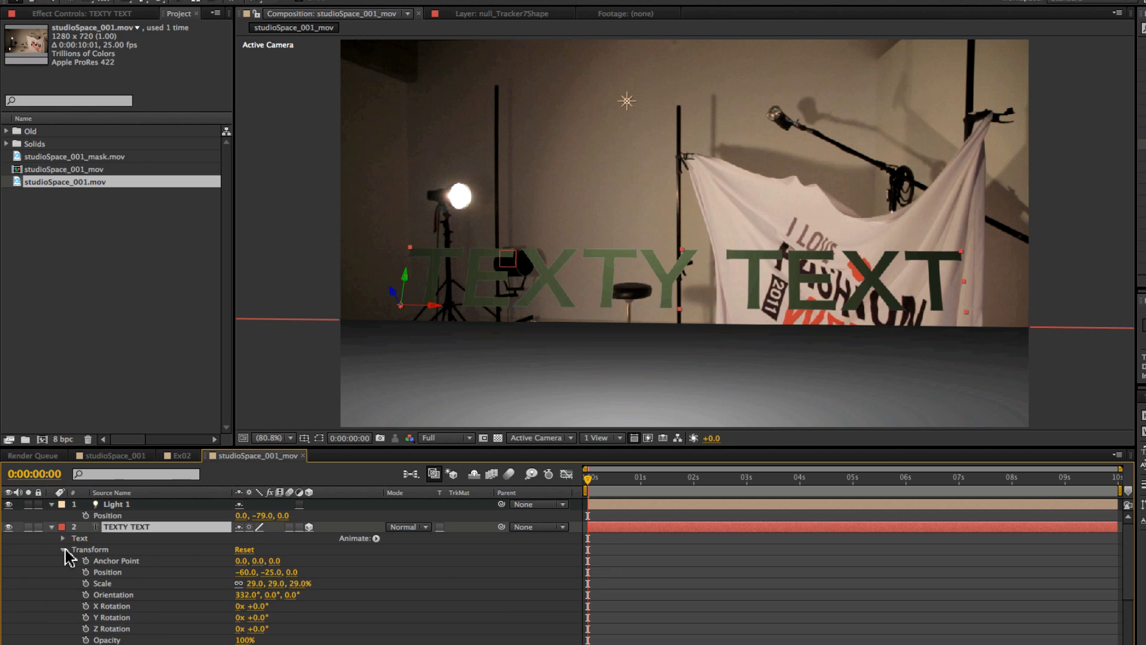
click(63, 549)
click(63, 561)
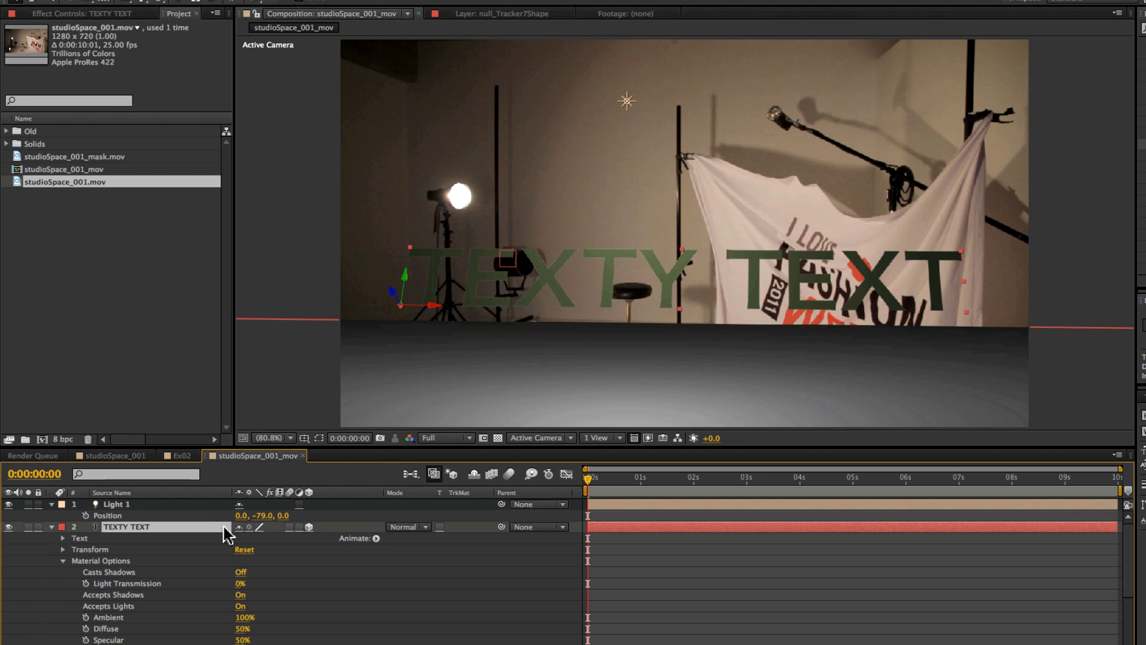
click(243, 572)
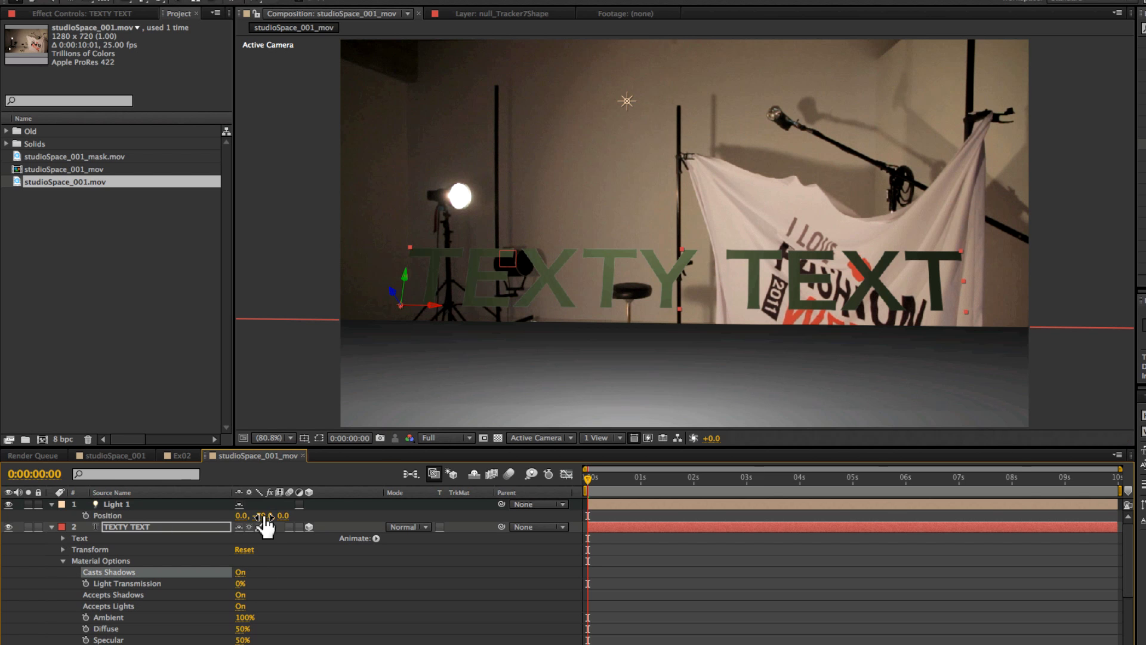
mouse_move(270, 516)
mouse_down()
mouse_move(286, 518)
mouse_move(248, 516)
mouse_move(413, 501)
mouse_move(216, 528)
mouse_move(296, 530)
mouse_move(302, 517)
mouse_move(245, 515)
mouse_up()
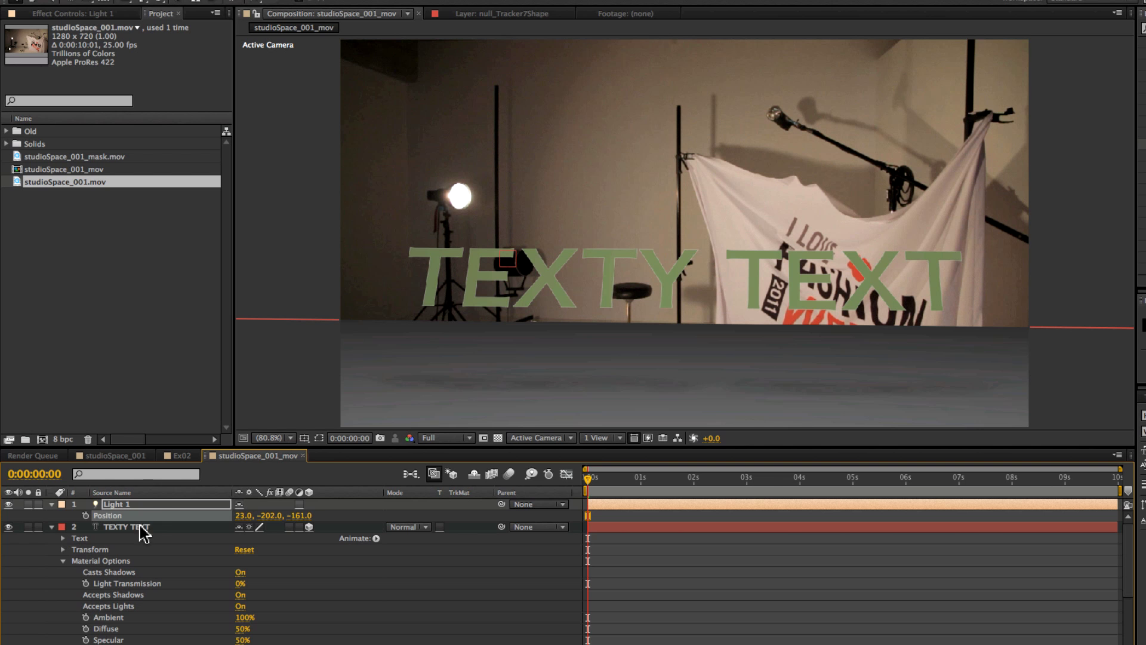
click(51, 527)
Turn off Accepts Lights in the material options of White Solid 2.
click(742, 341)
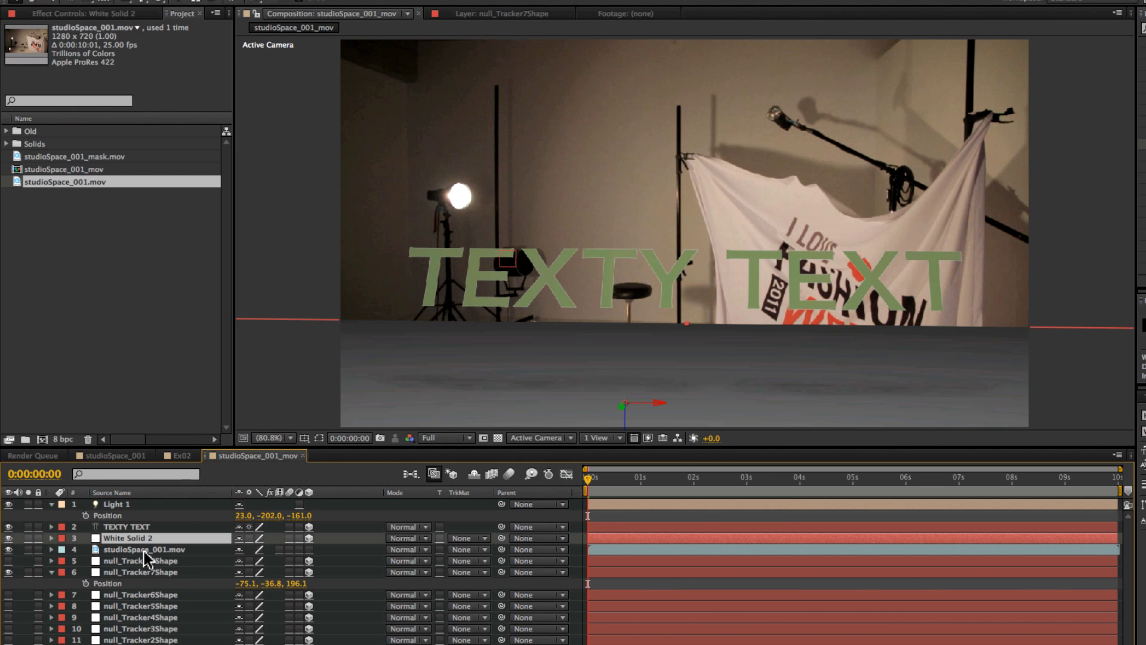
click(51, 538)
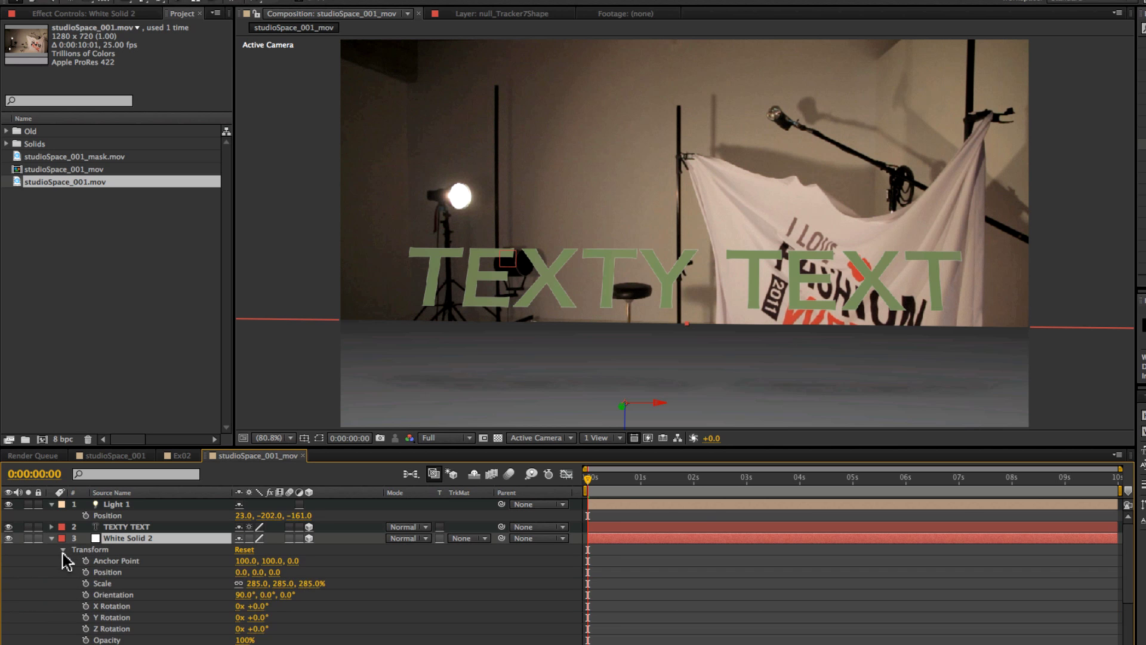
click(63, 549)
click(63, 560)
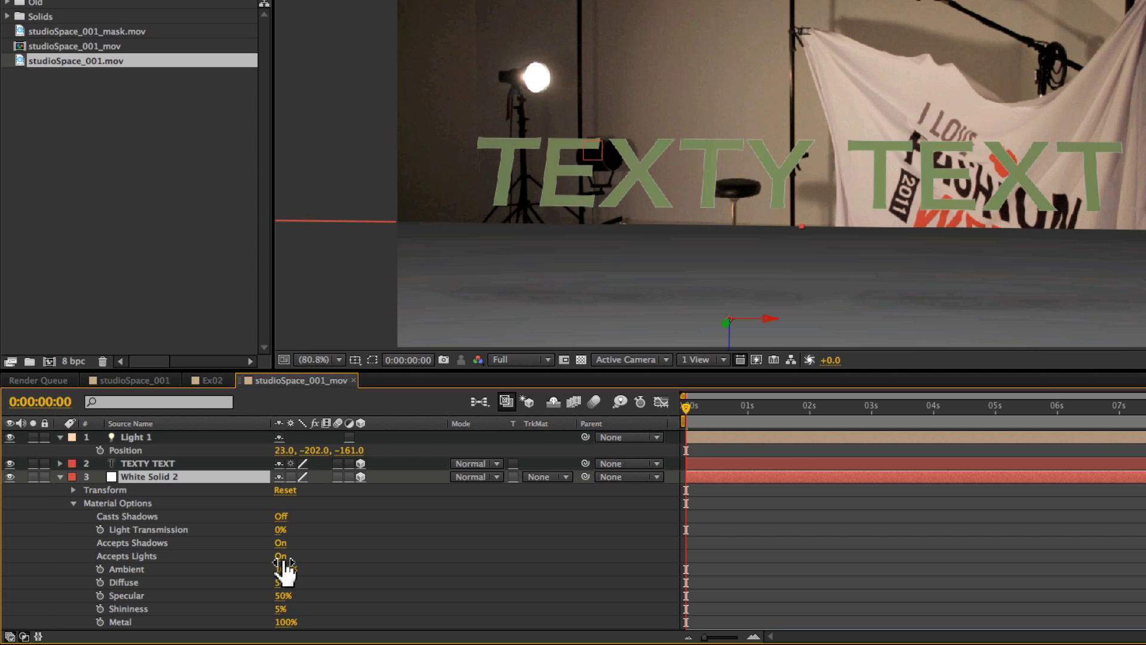
click(282, 556)
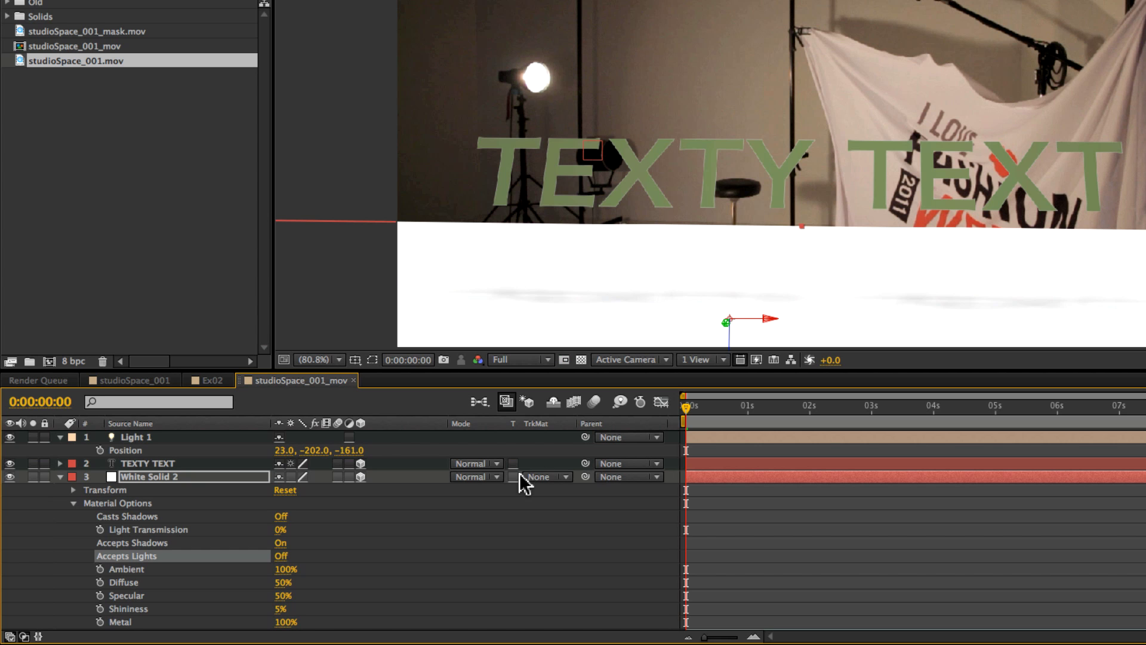
Set the blending mode of White Solid 2 to Multiply and scrub the start of the shot to check the shadow.
click(493, 478)
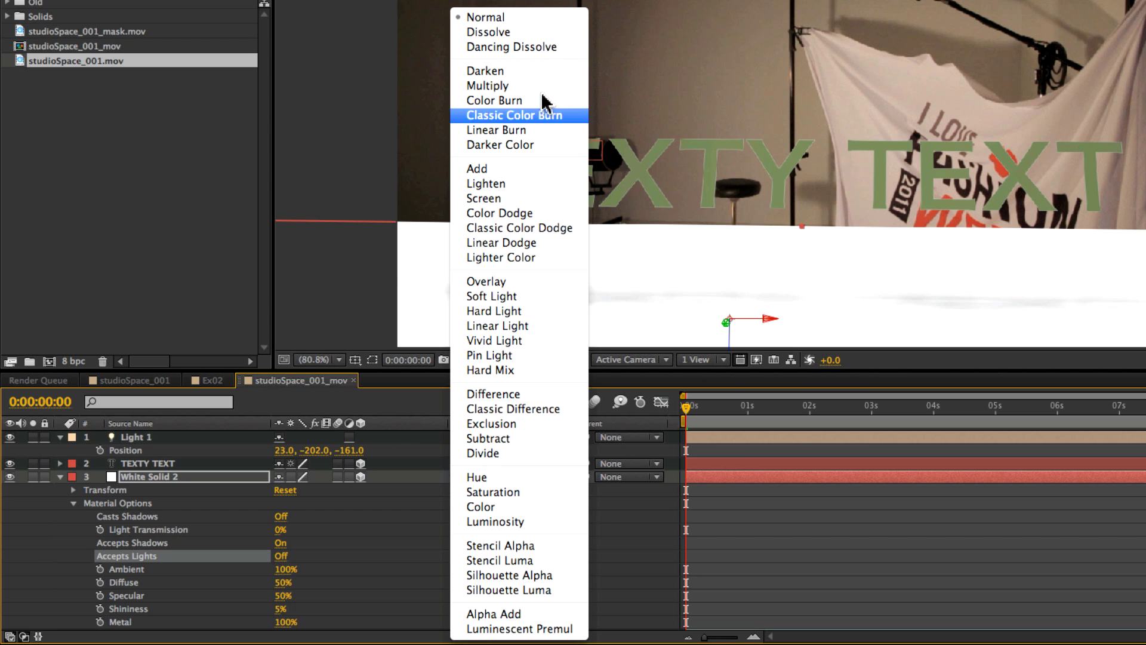
click(533, 89)
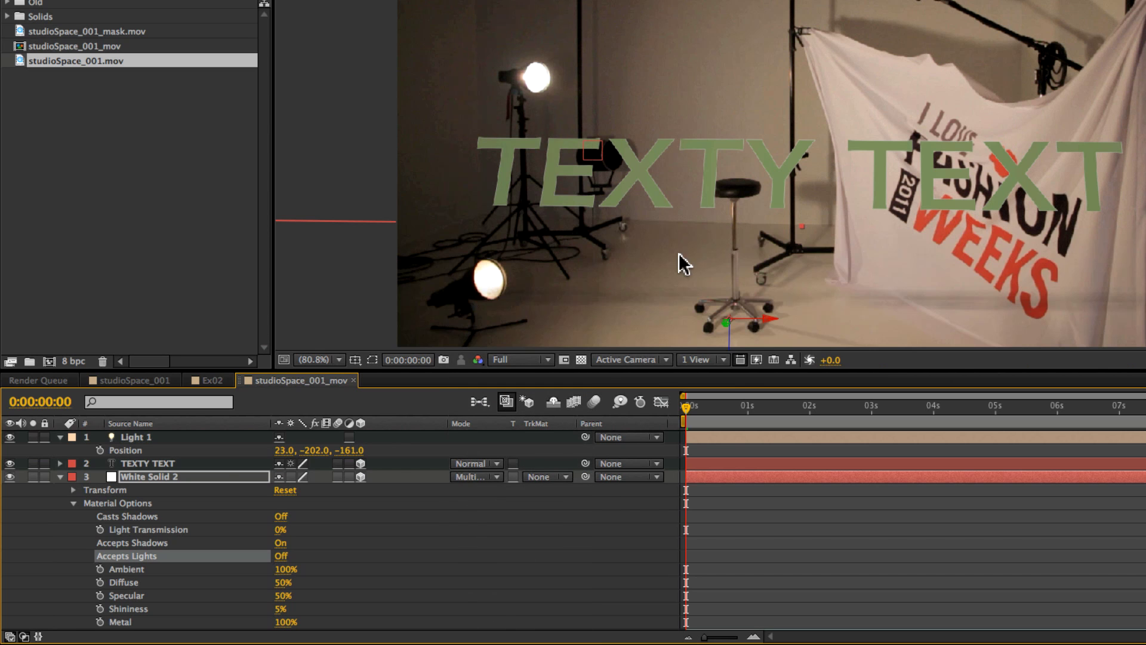
drag(696, 403, 652, 440)
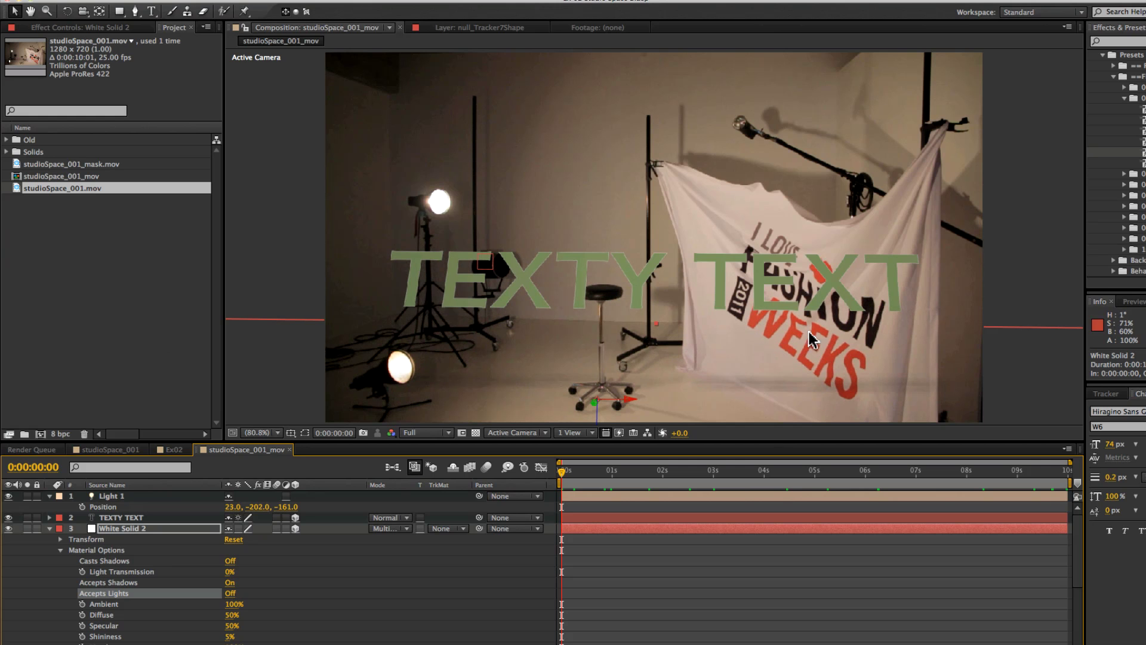
Draw a closed RotoBezier mask on White Solid 2 around the lower part of the hanging banner.
click(135, 10)
click(686, 363)
click(734, 378)
click(763, 403)
click(812, 418)
click(939, 419)
click(928, 368)
click(923, 294)
click(685, 286)
click(686, 362)
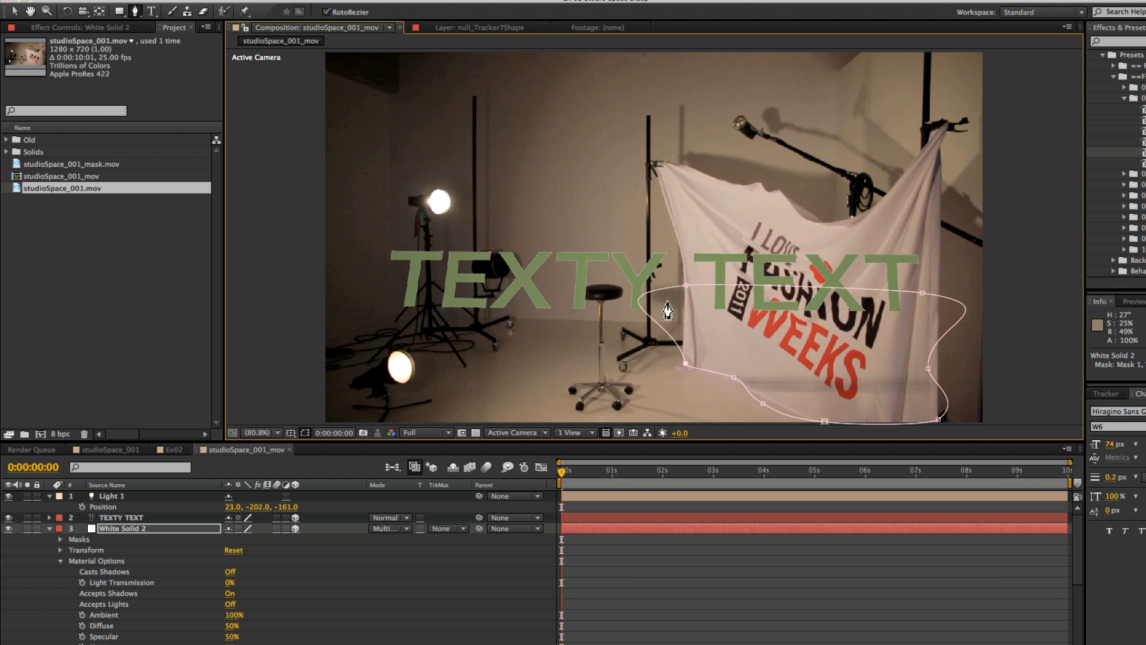
drag(687, 292, 689, 308)
key(super+z)
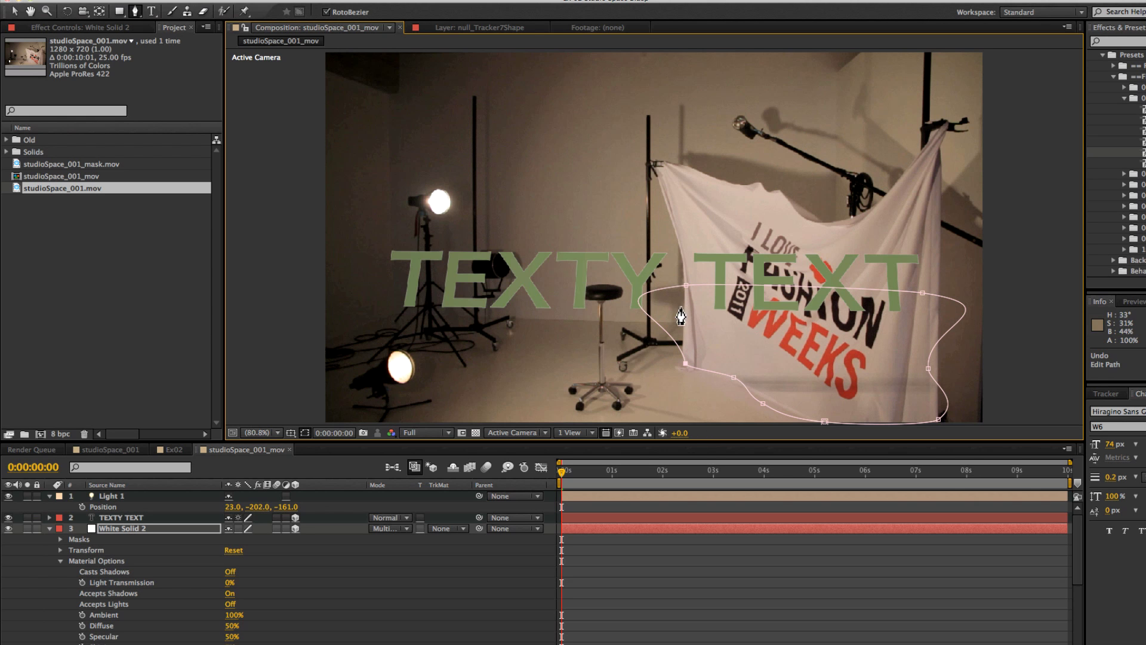
Invert Mask 1 on White Solid 2, hide the mask outline, and preview the shot.
click(60, 539)
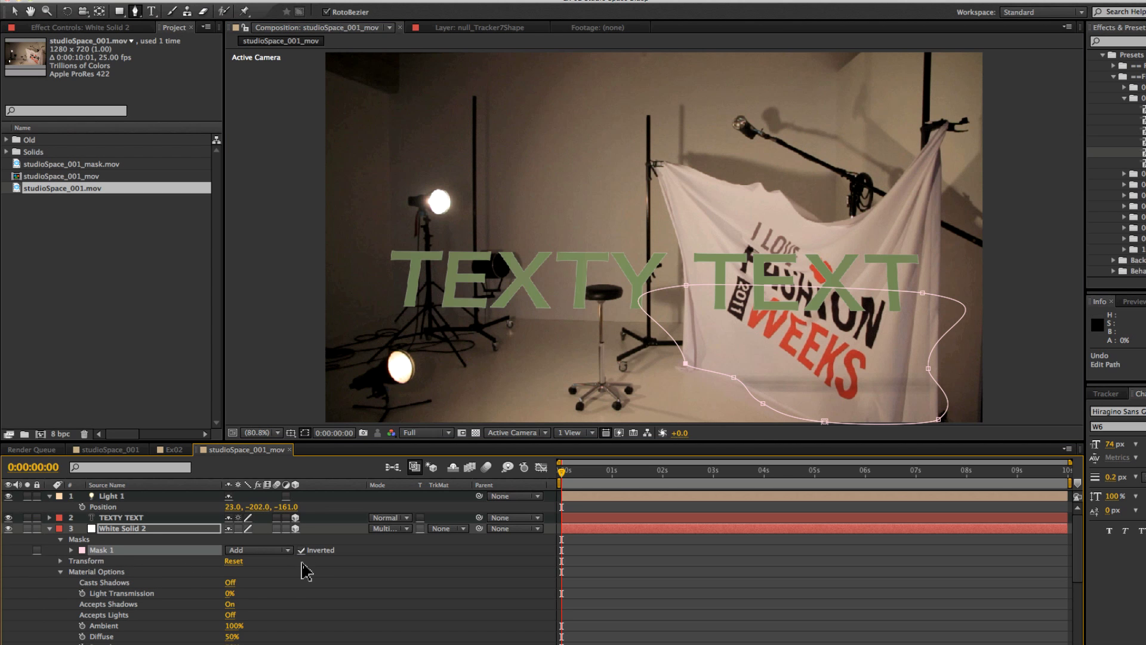
click(305, 432)
drag(584, 470, 608, 471)
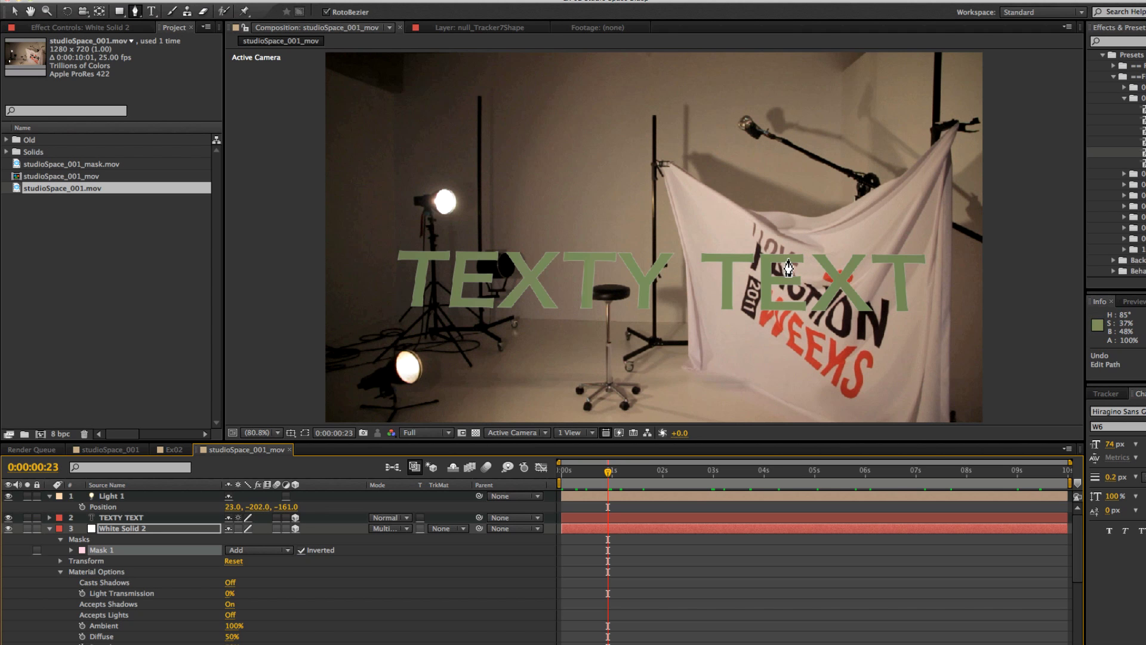
key(space)
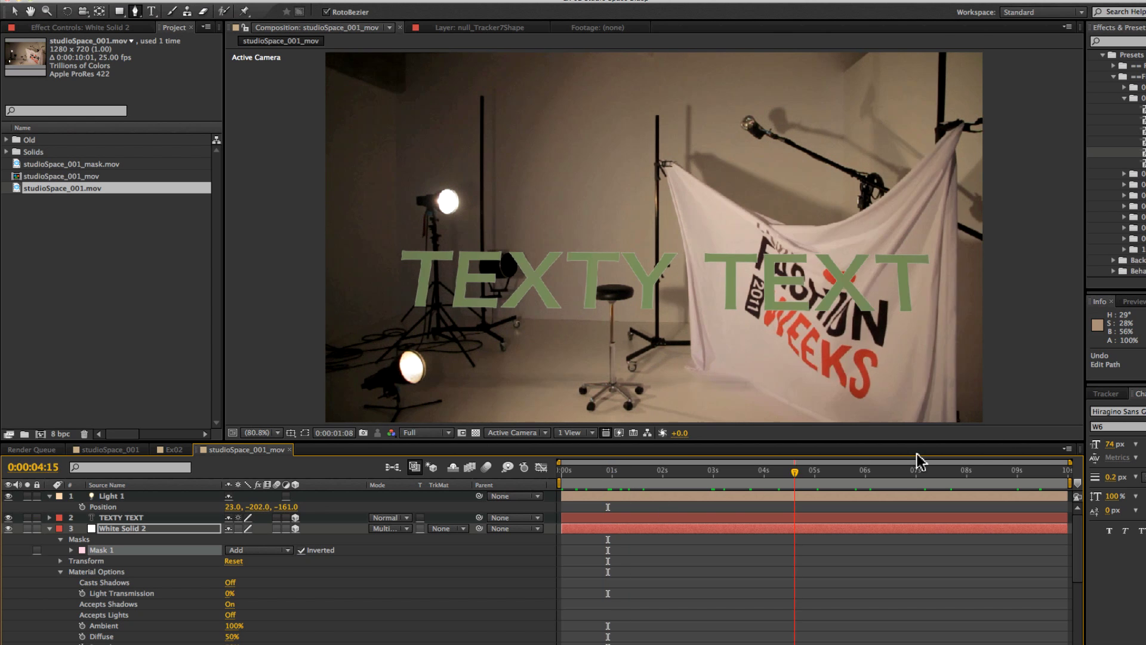
drag(656, 497, 626, 513)
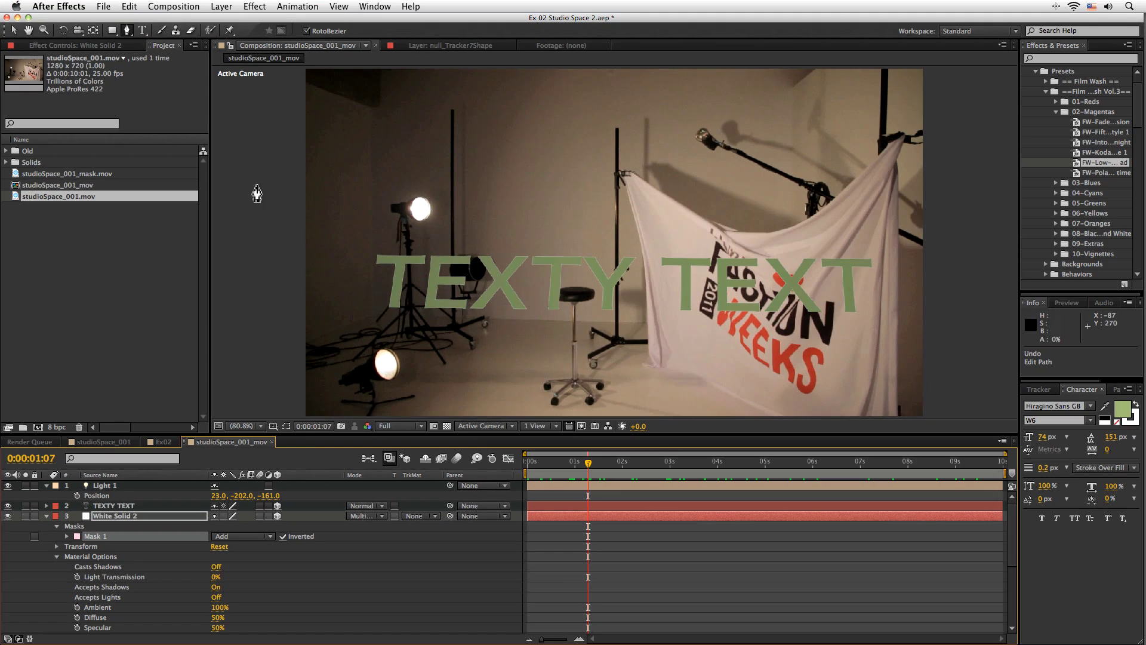
Create a new light layer with the light type set to Spot.
click(218, 7)
mouse_move(230, 21)
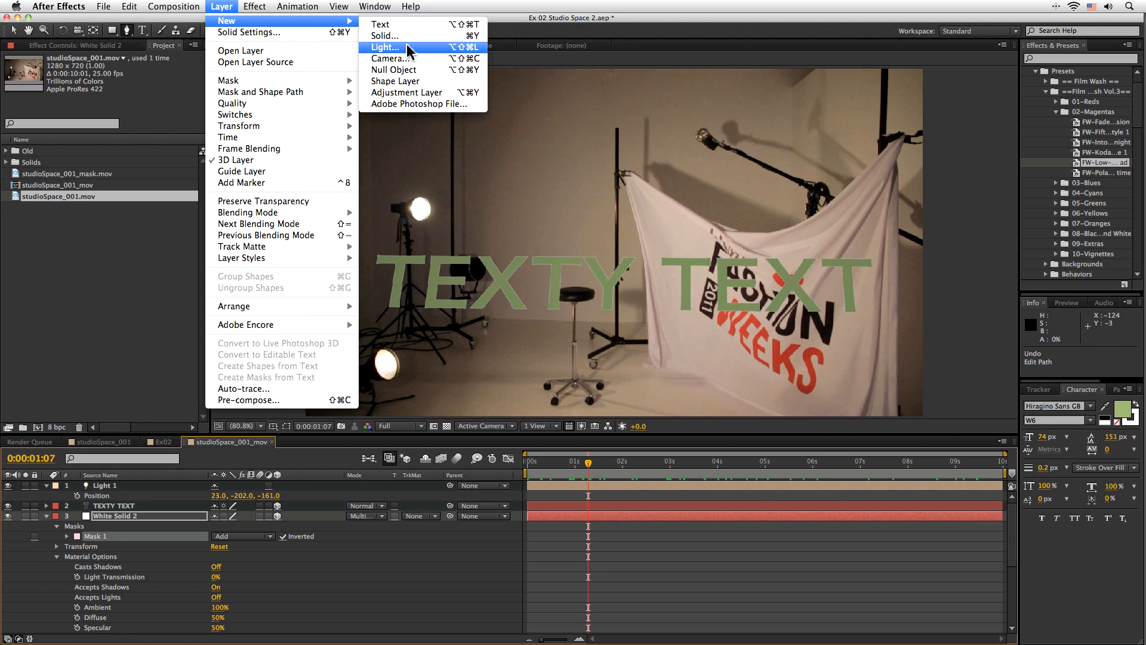
click(386, 48)
click(364, 113)
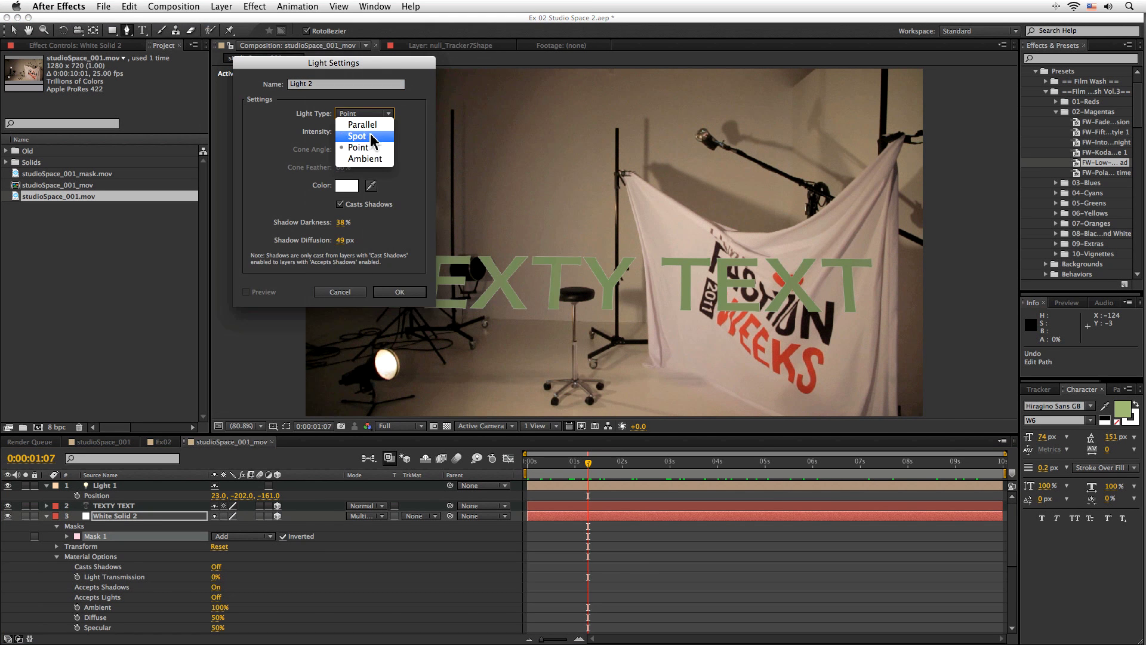
click(358, 132)
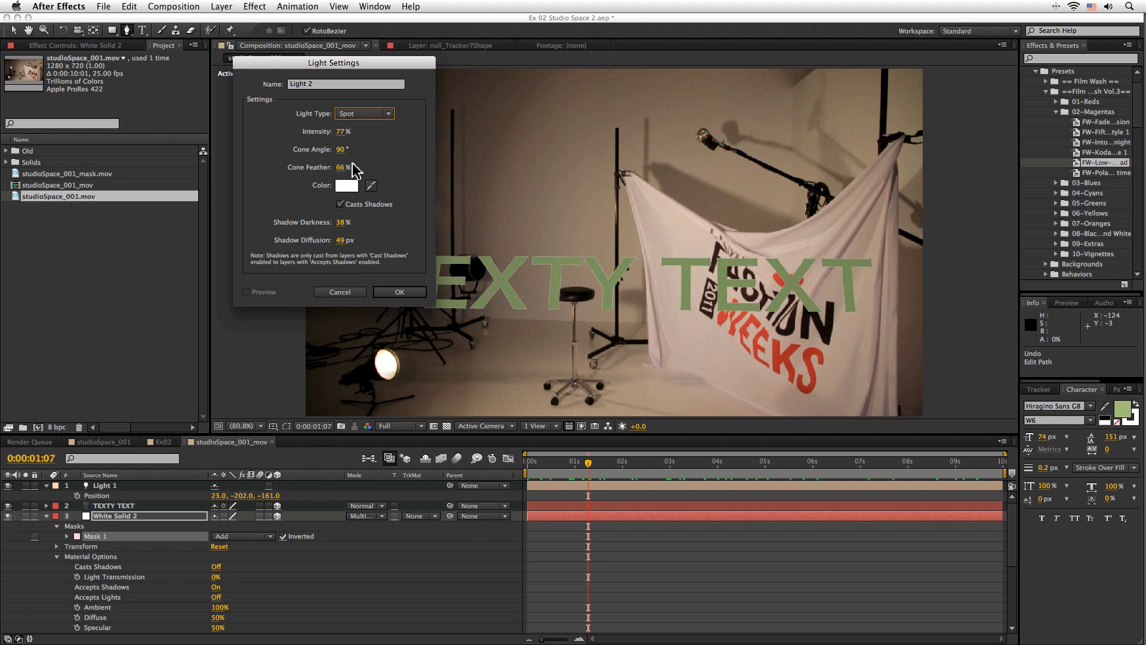
click(398, 292)
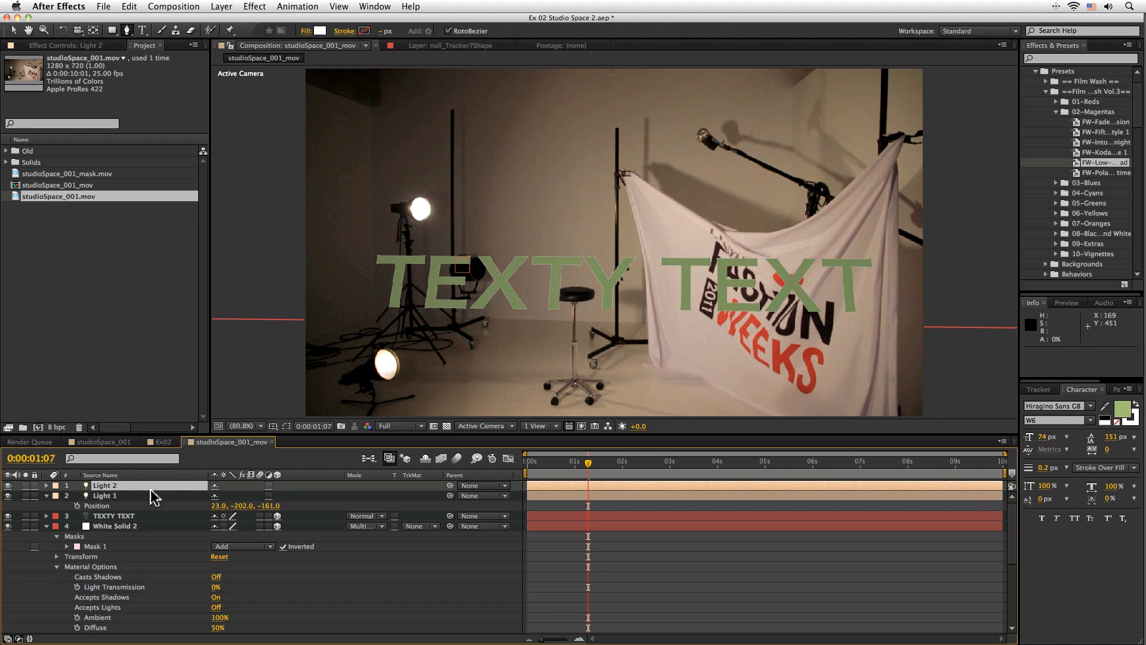
Reveal Light 2's Position and Point of Interest properties and set the Point of Interest X value to 0.
key(p)
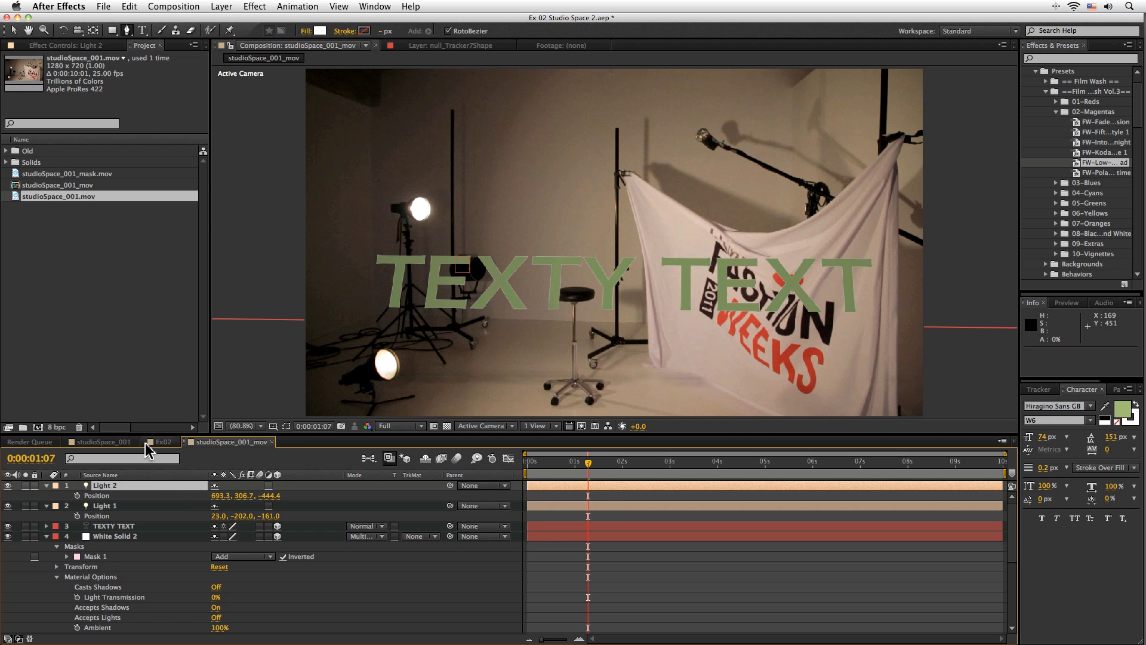
key(shift+a)
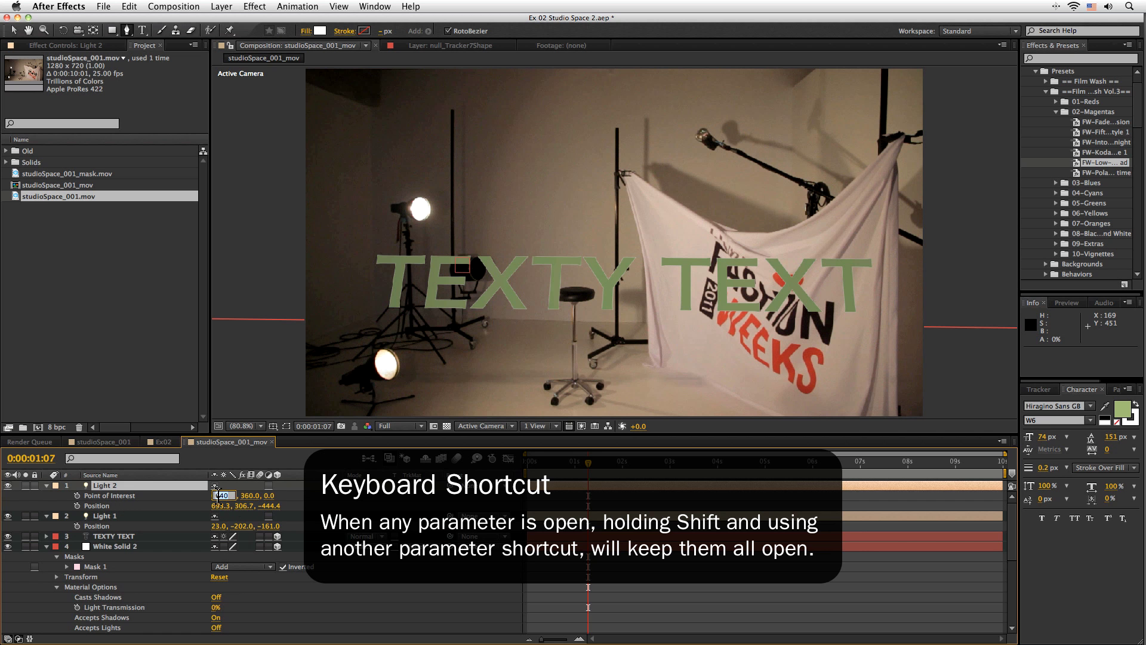
text(0)
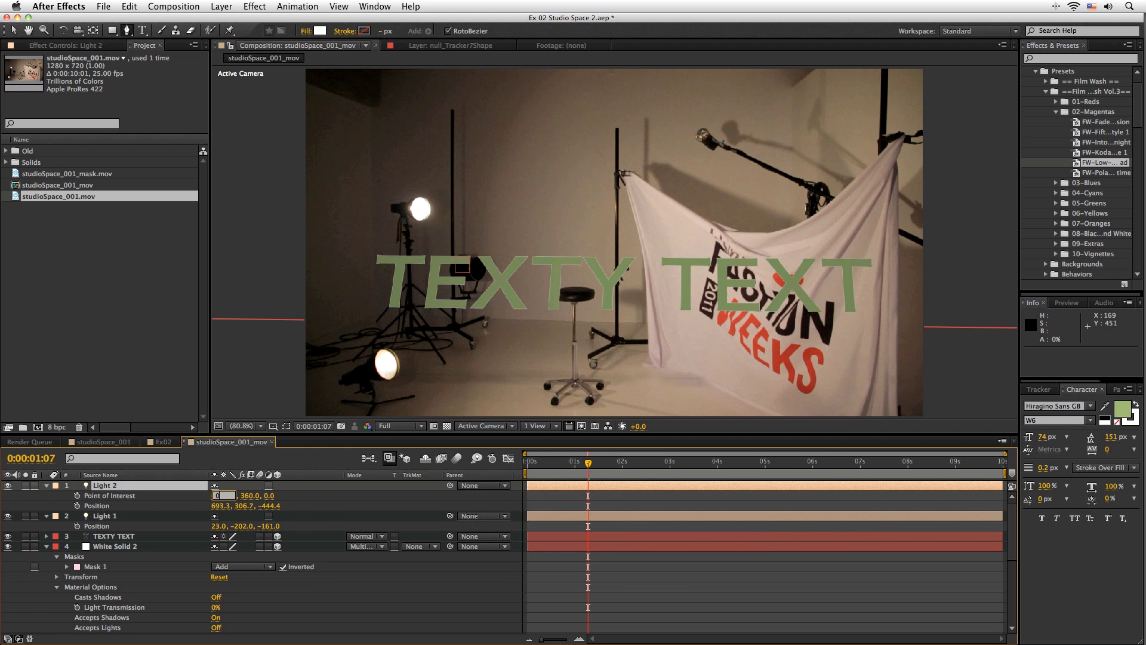
key(Tab)
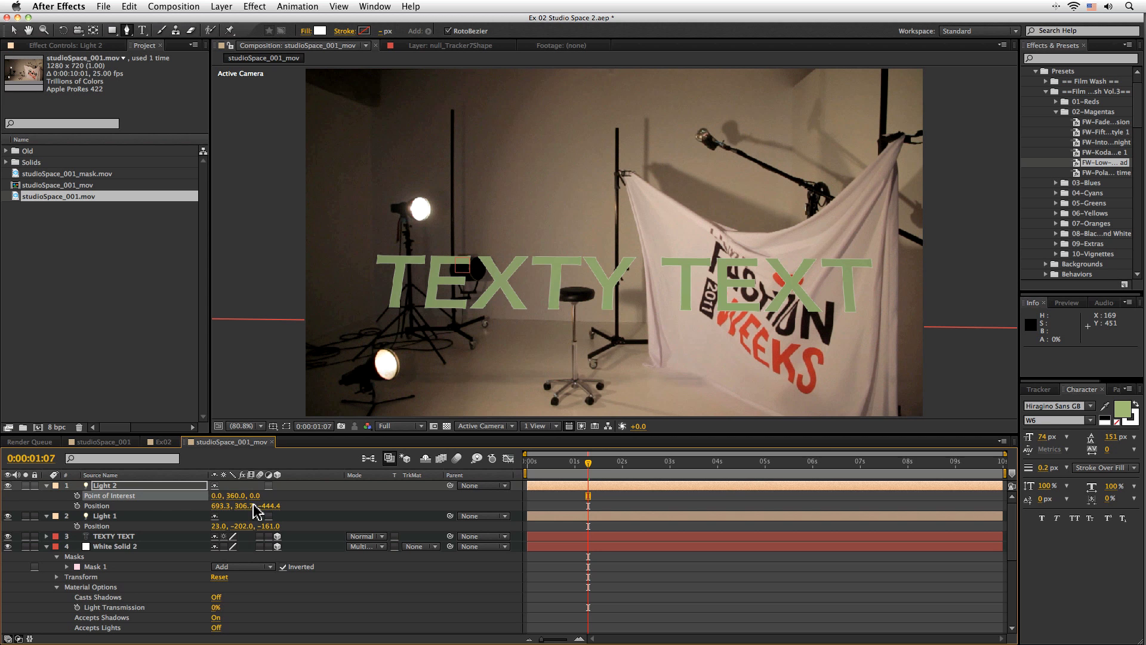
Reveal the TEXTY TEXT layer's position for reference and set Light 2's Position to 0, 0, 0.
click(166, 537)
key(p)
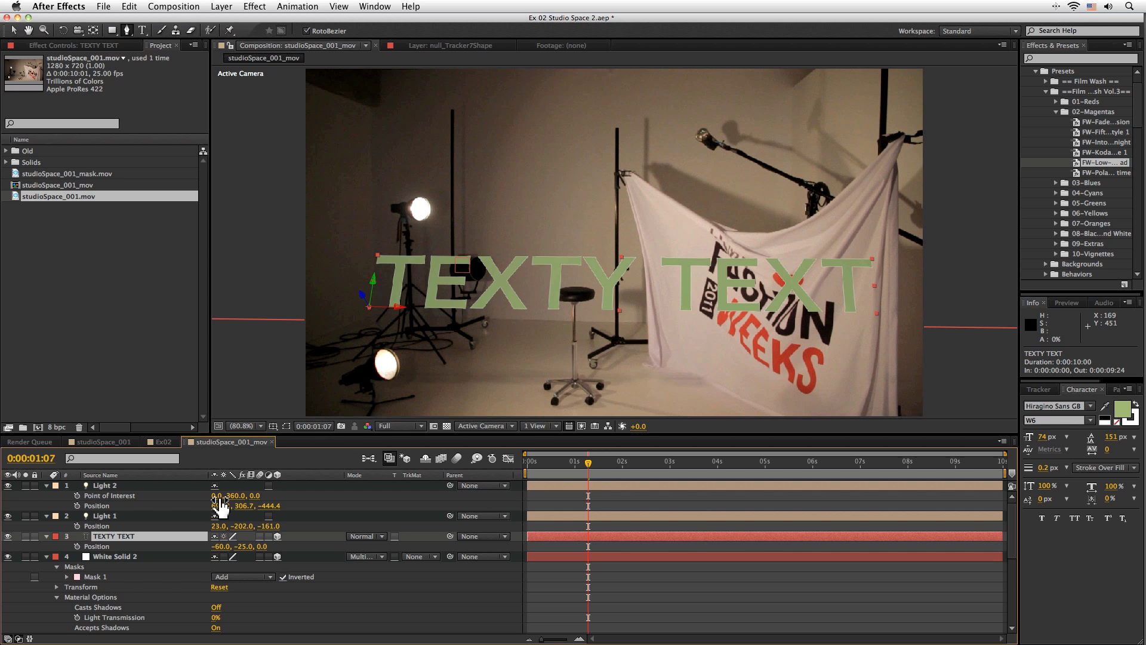
click(221, 506)
text(0)
key(Tab)
text(0)
key(Tab)
text(0)
key(Return)
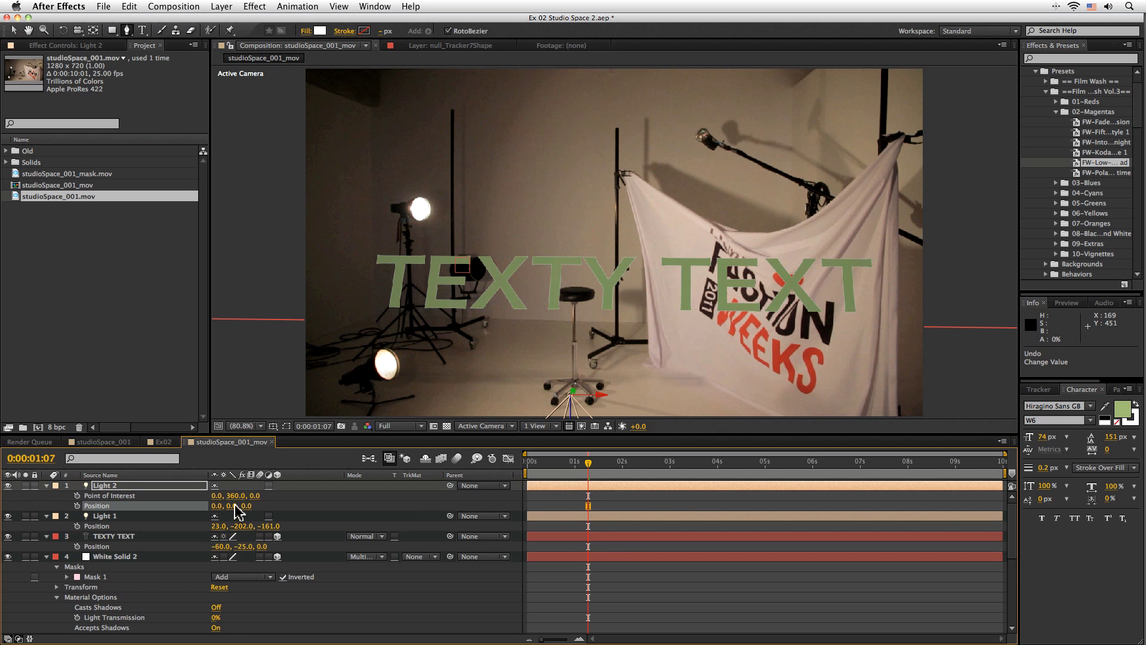
Set Light 2's Point of Interest Y to -25 and its Position to 110, -180, -59.
drag(233, 505, 219, 507)
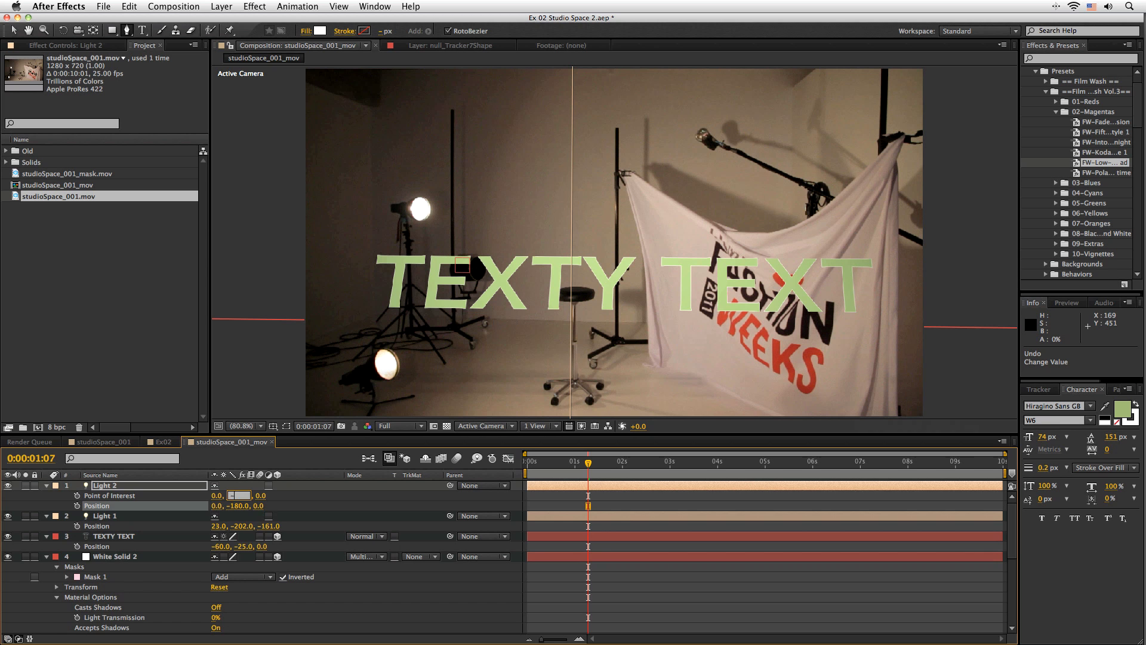
key(Return)
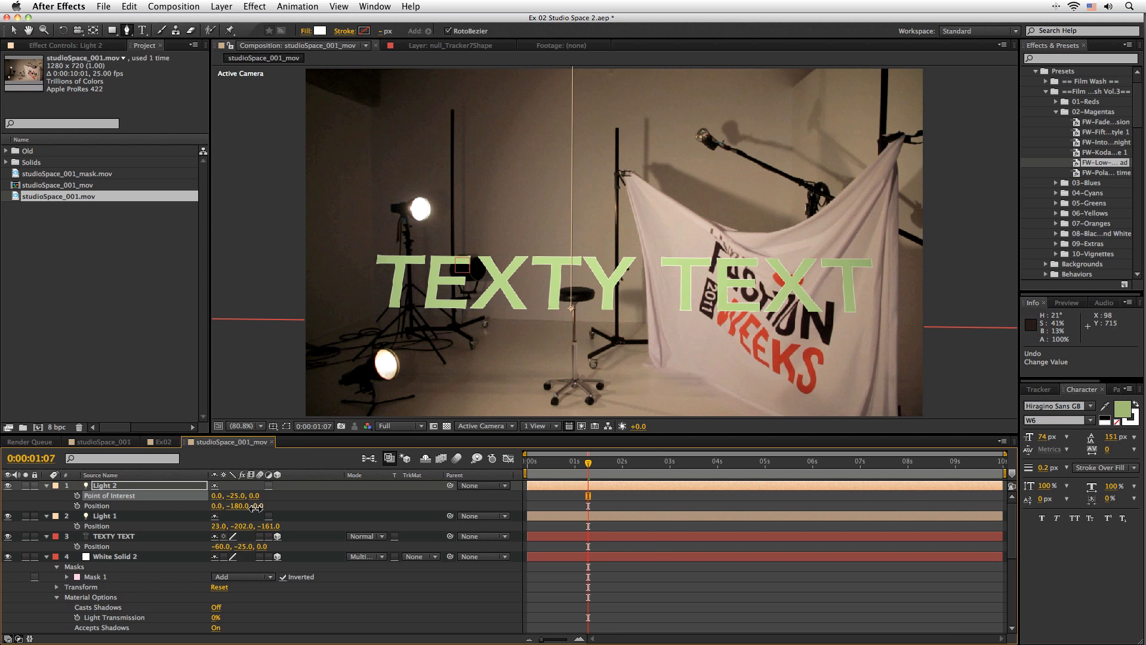
drag(255, 507, 254, 408)
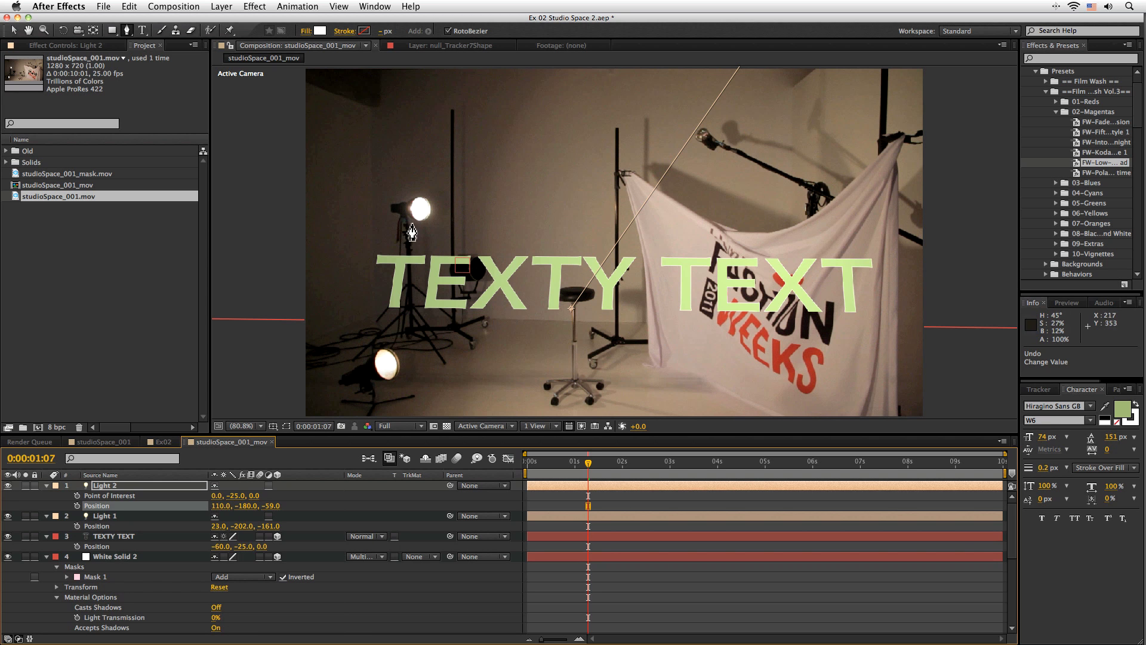
In Light 2's settings, set the intensity to 27% and narrow the cone angle.
double_click(123, 487)
click(341, 131)
text(27)
key(Return)
drag(339, 159, 301, 162)
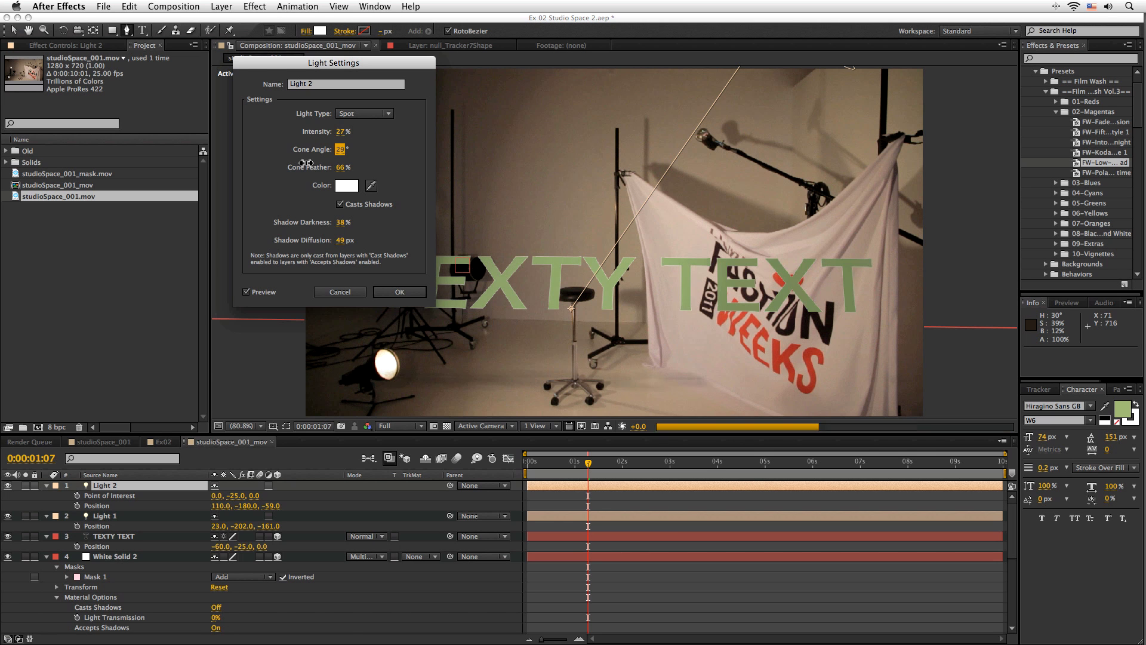
key(Return)
Move Light 2 to position 22, -116, -59 and run a RAM preview of the shot.
drag(248, 512, 294, 539)
key(KP_0)
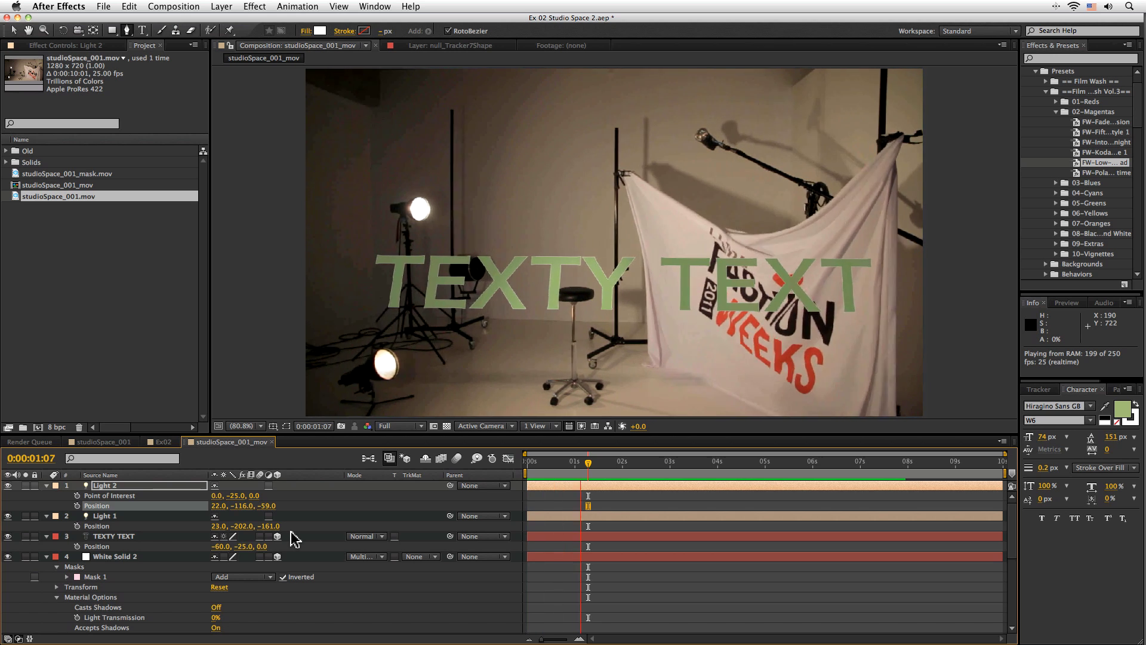